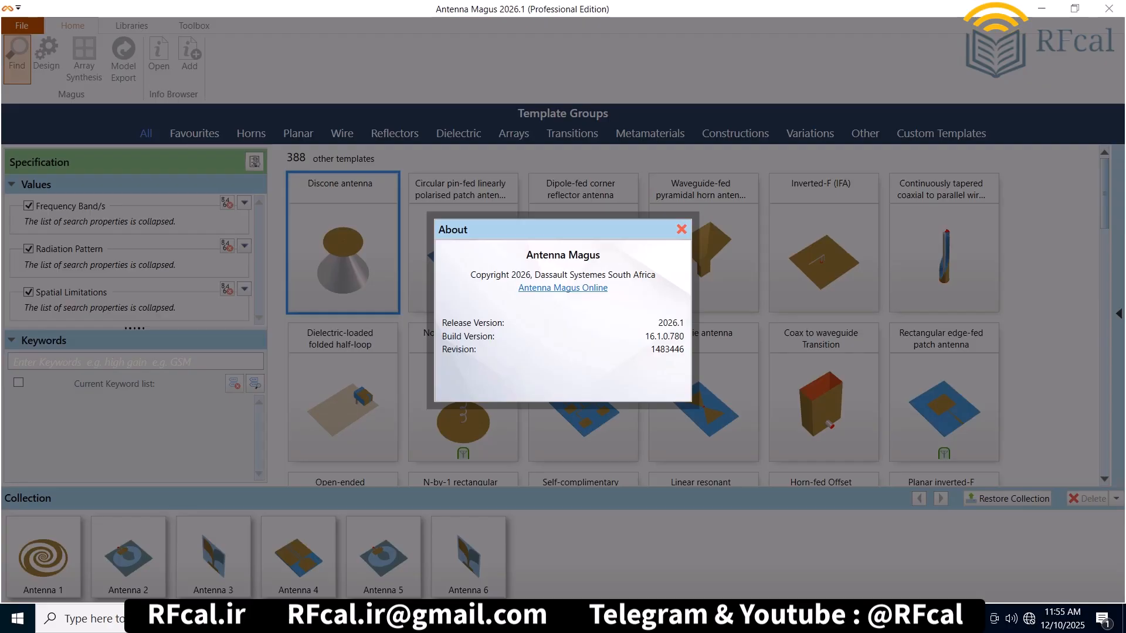
Step: Close the About information and open the antenna template finder
click(681, 229)
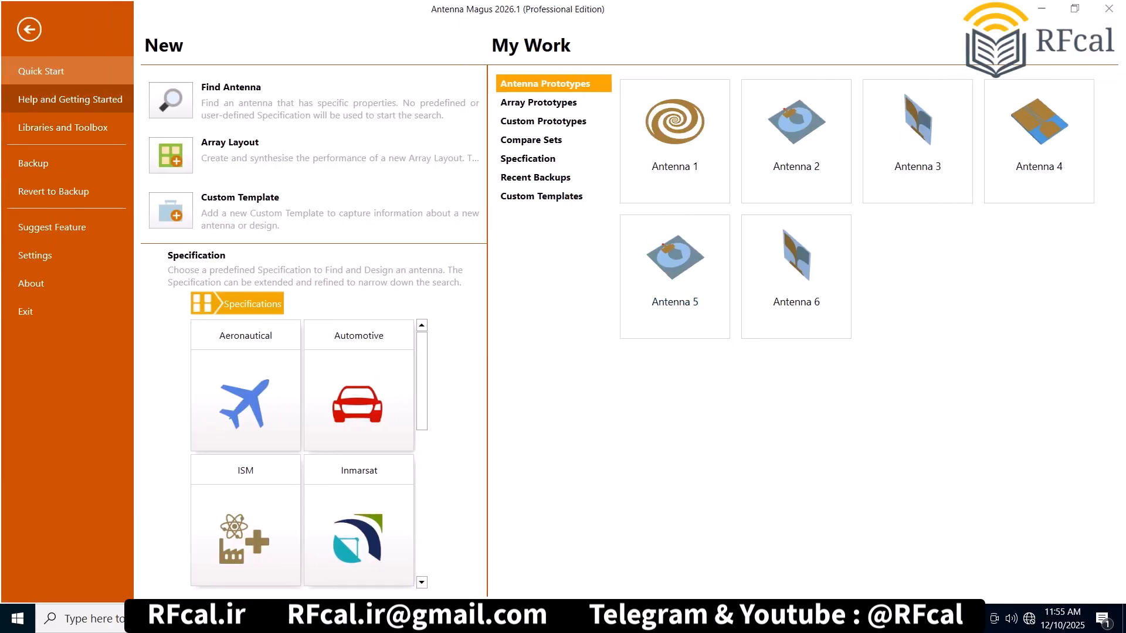
click(171, 100)
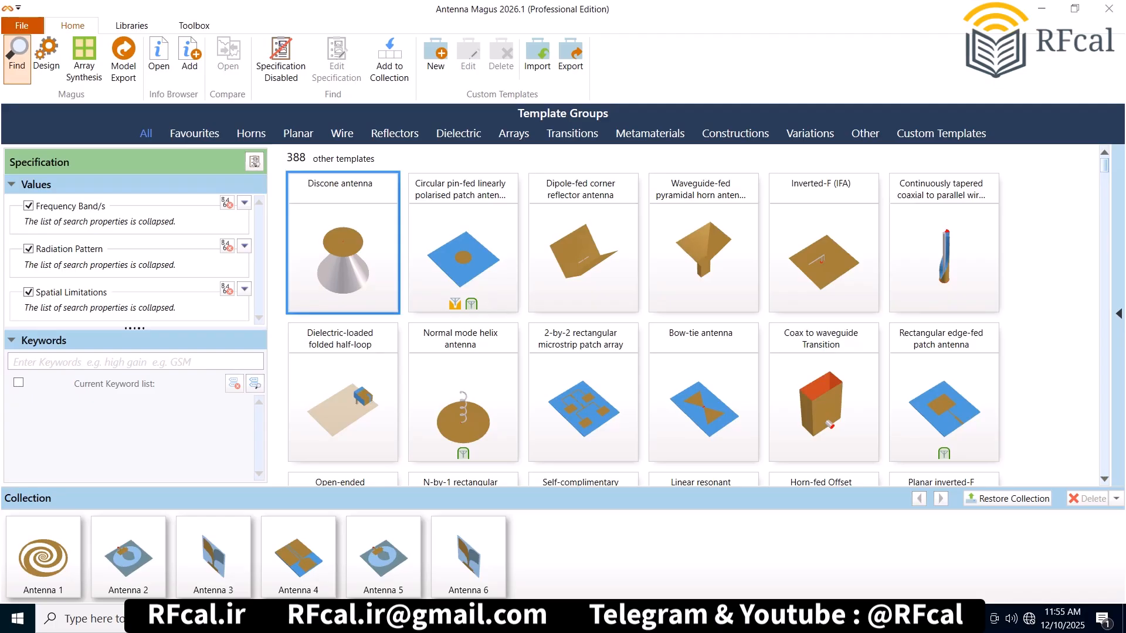
Step: Browse the full list of antenna templates through to the reflectors, then back to the Vivaldi antennas
scroll(643, 317, down, 5)
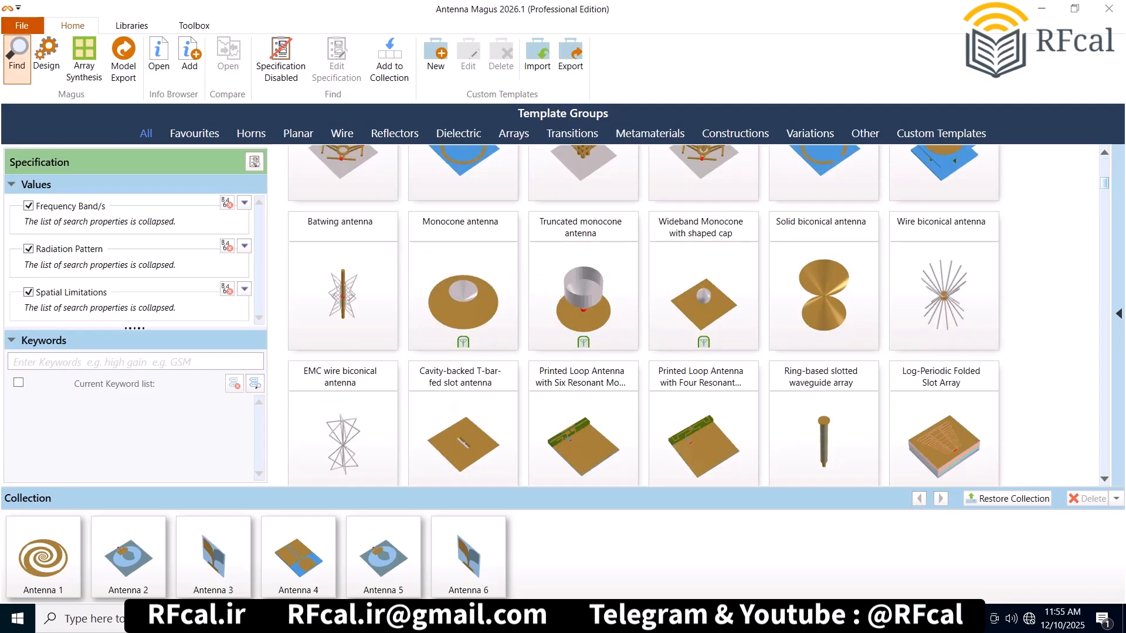
scroll(643, 317, down, 5)
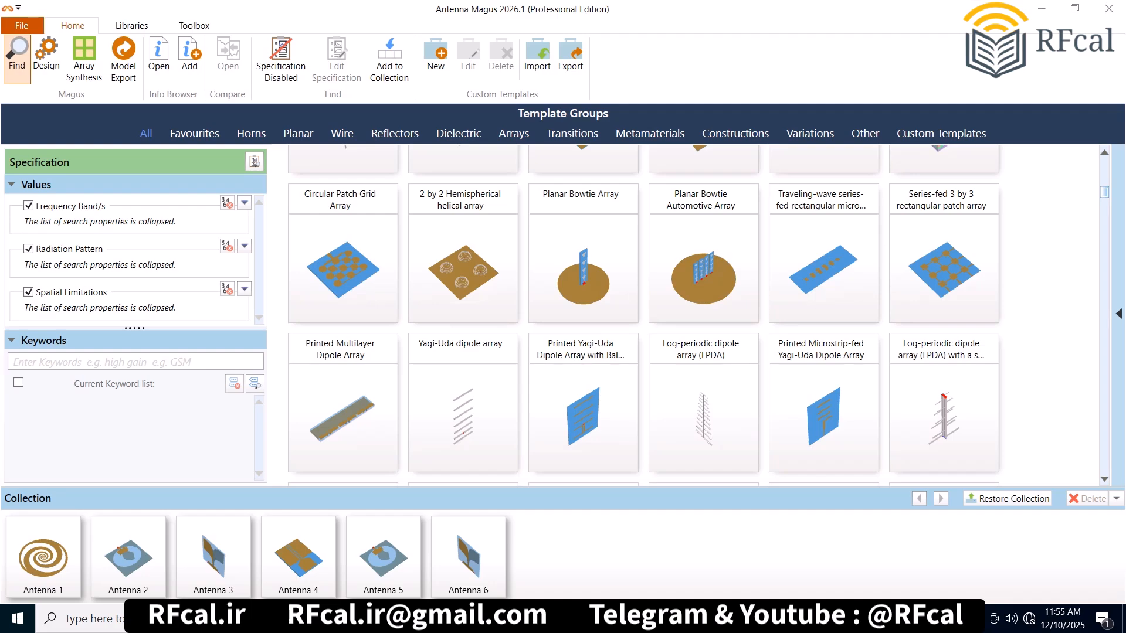
scroll(644, 316, down, 5)
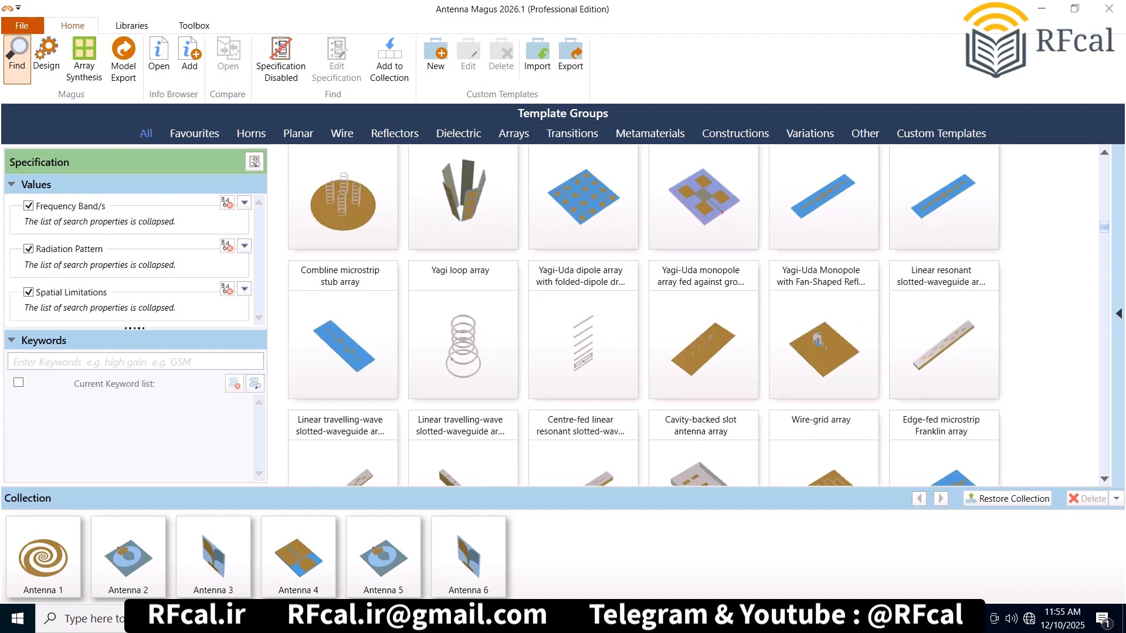
scroll(643, 317, down, 5)
scroll(643, 316, down, 5)
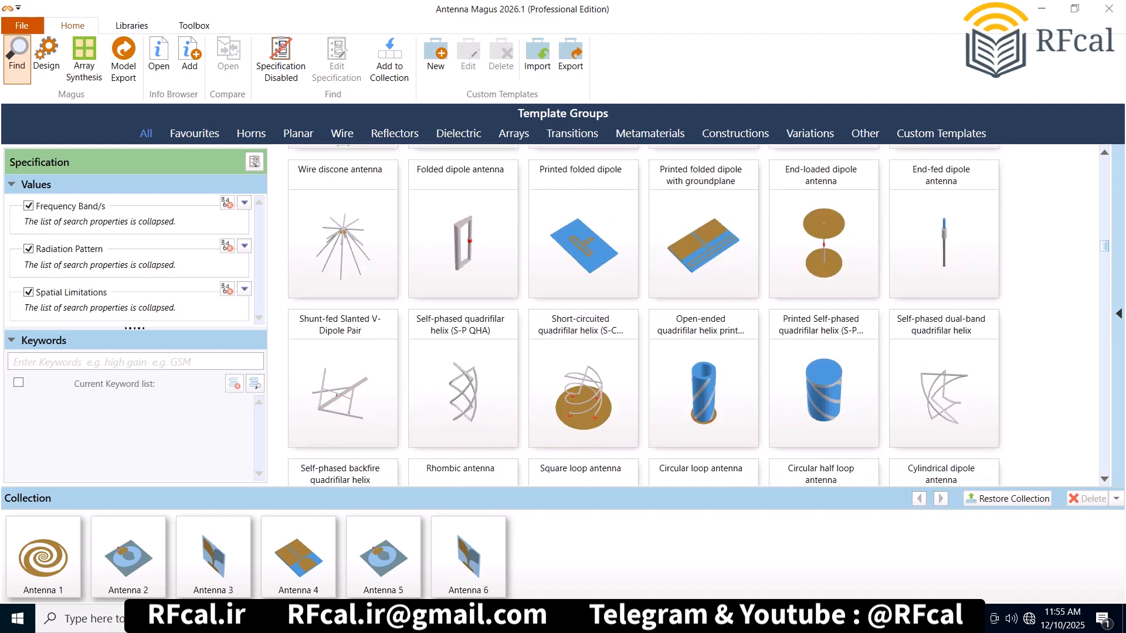
scroll(643, 316, down, 5)
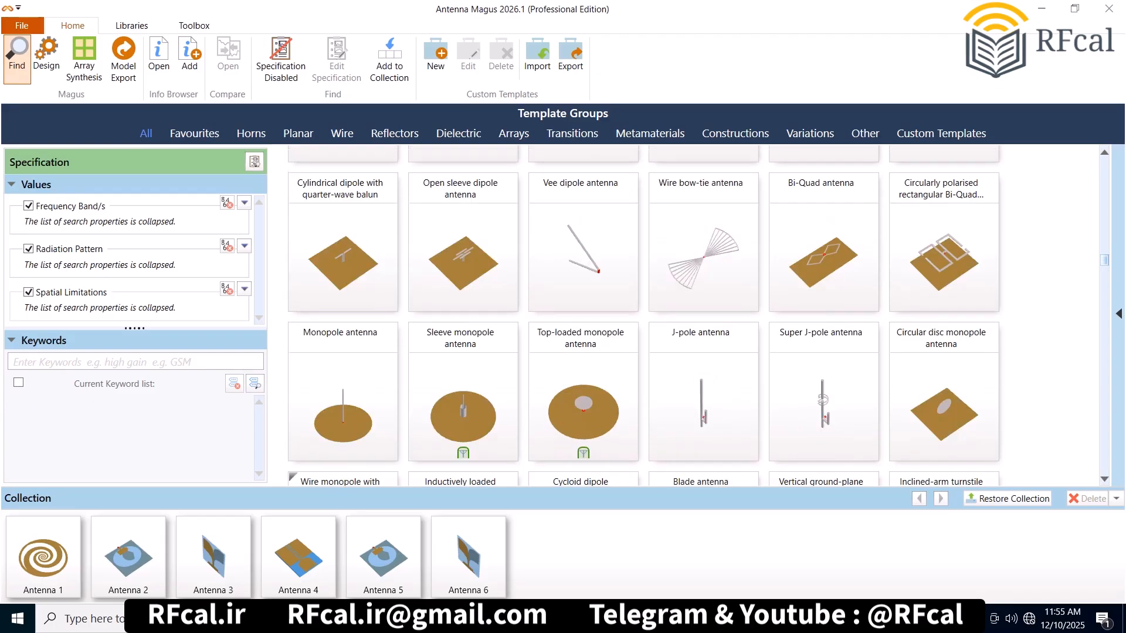
scroll(643, 316, down, 5)
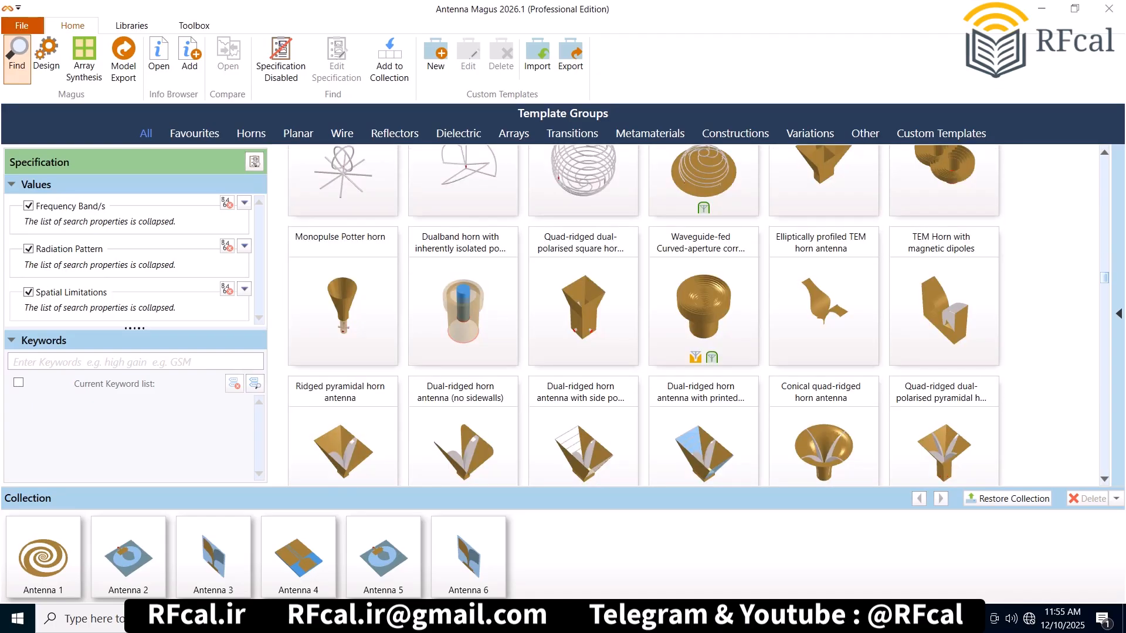
scroll(643, 316, down, 5)
scroll(644, 317, down, 5)
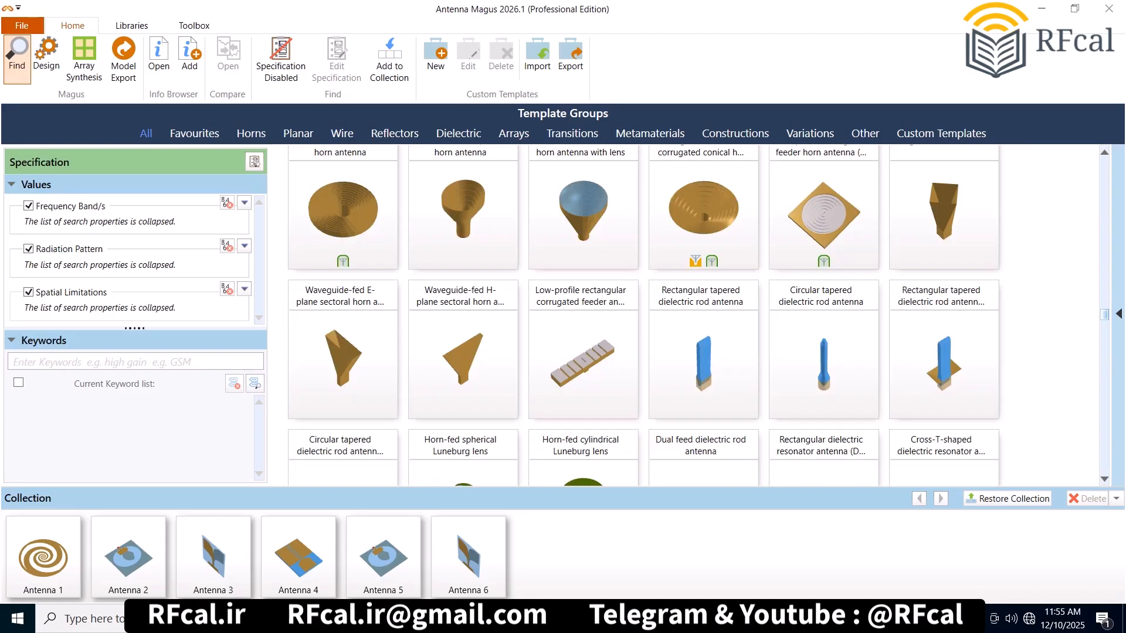
scroll(643, 317, down, 5)
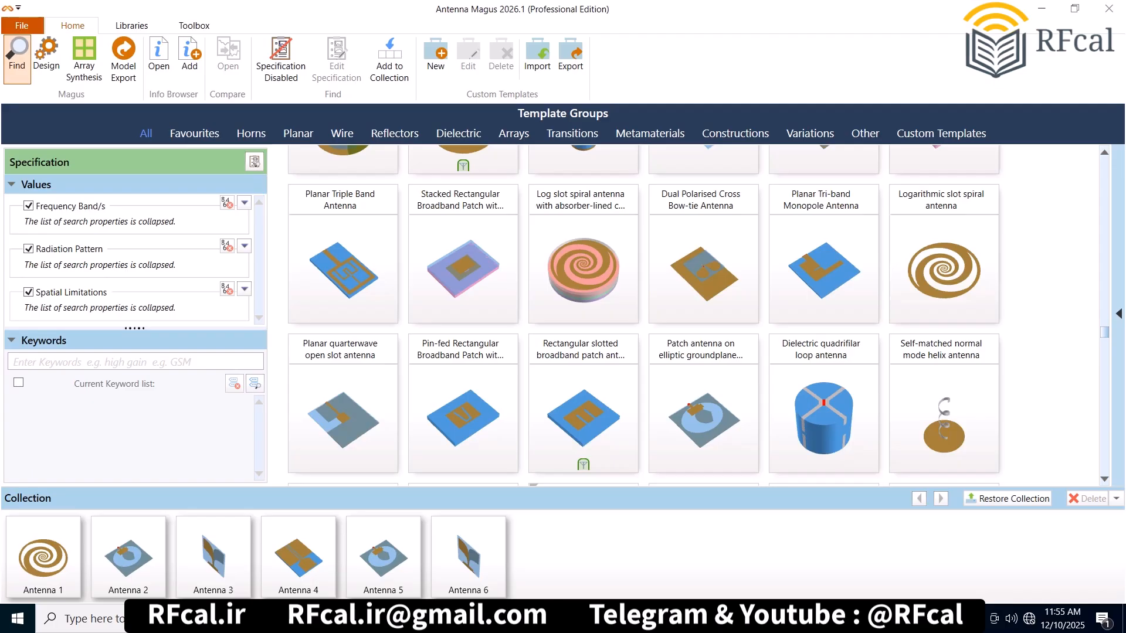
scroll(698, 315, down, 5)
scroll(699, 315, down, 5)
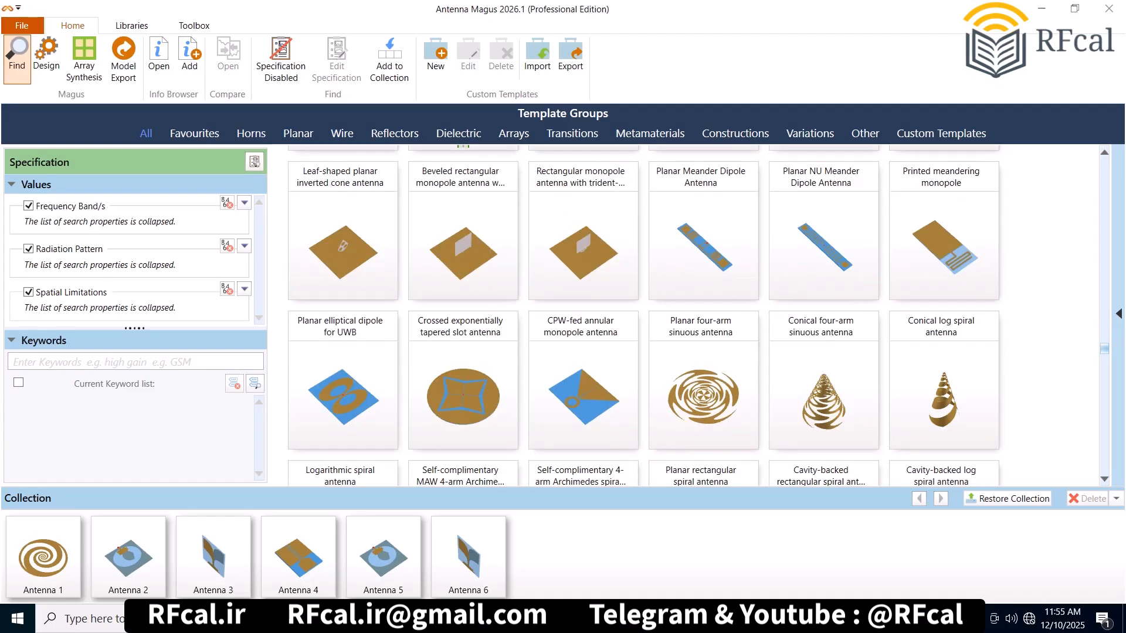
scroll(643, 317, down, 5)
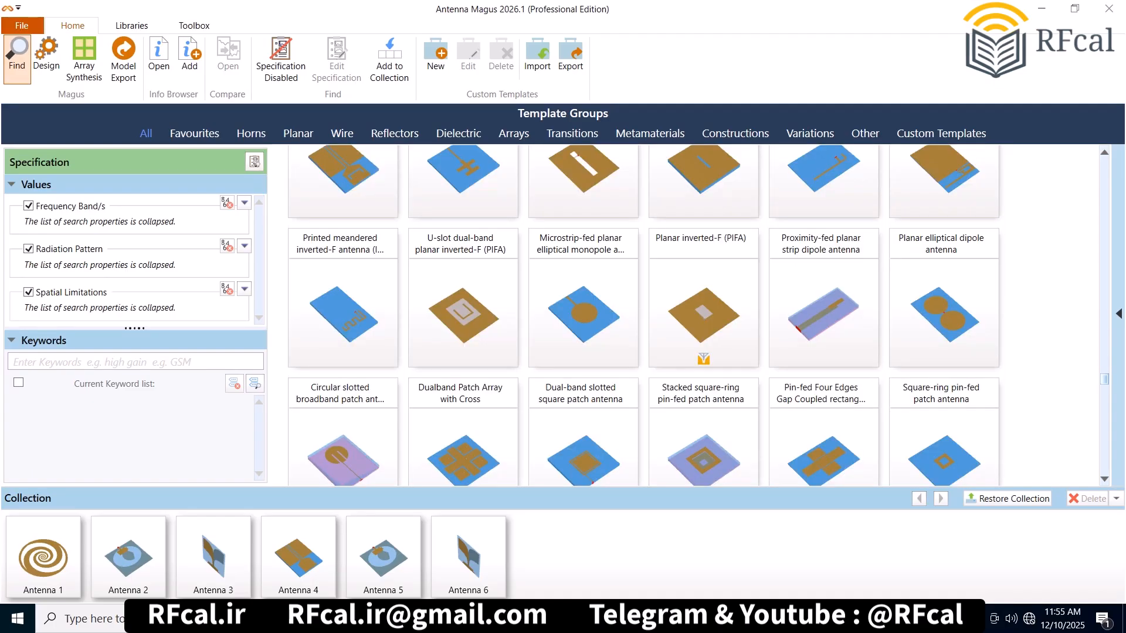
scroll(643, 316, down, 5)
scroll(643, 316, down, 5)
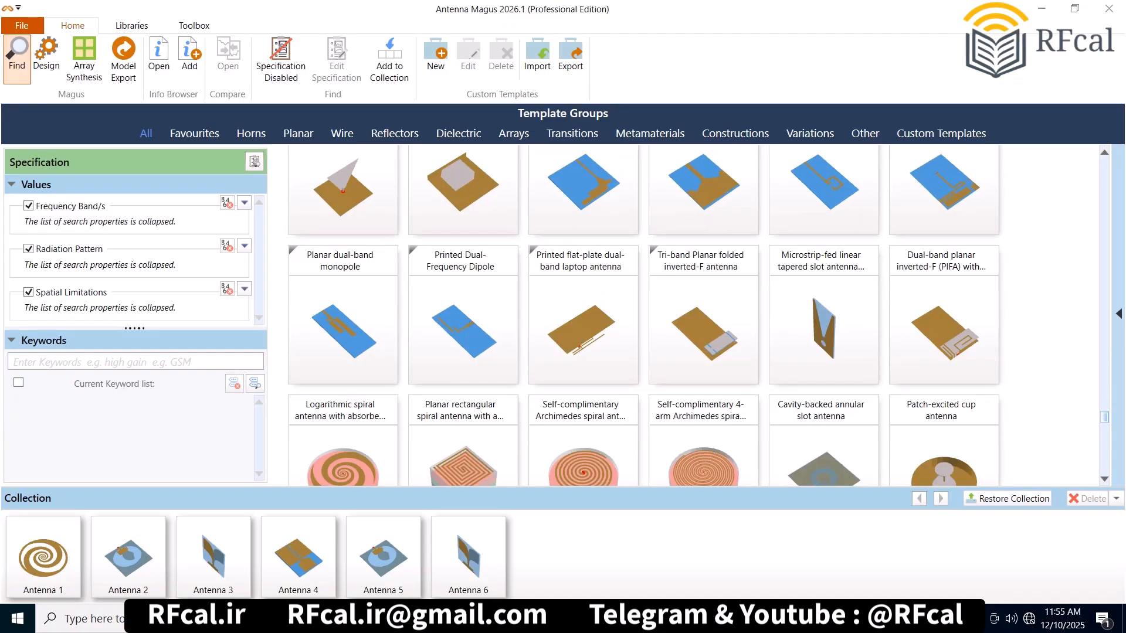
scroll(643, 316, down, 5)
scroll(644, 316, down, 5)
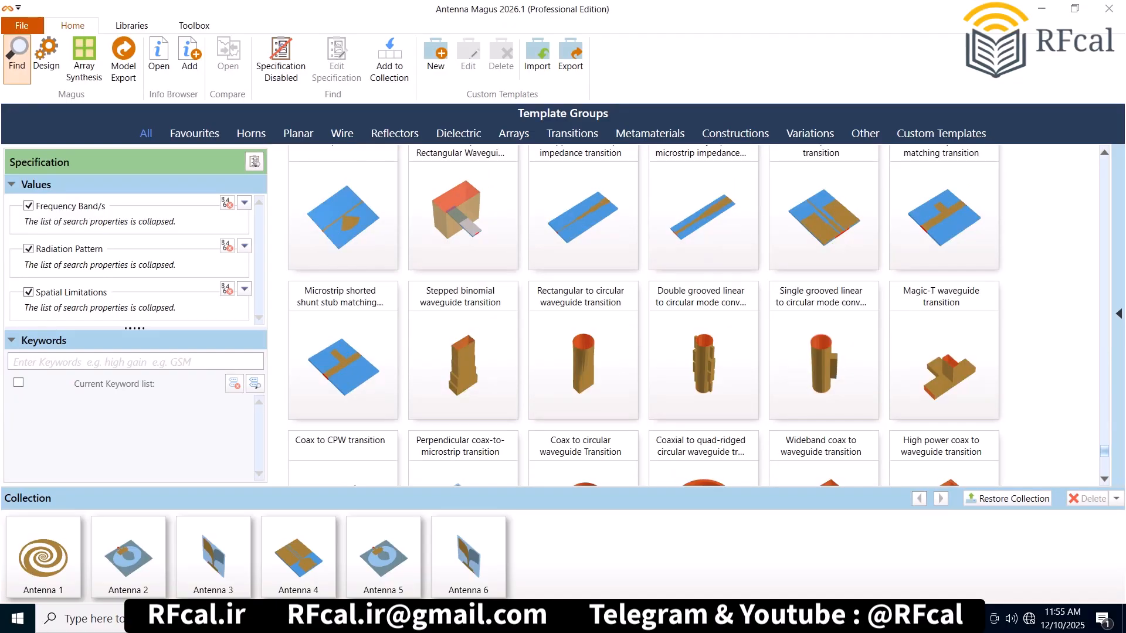
scroll(643, 317, down, 5)
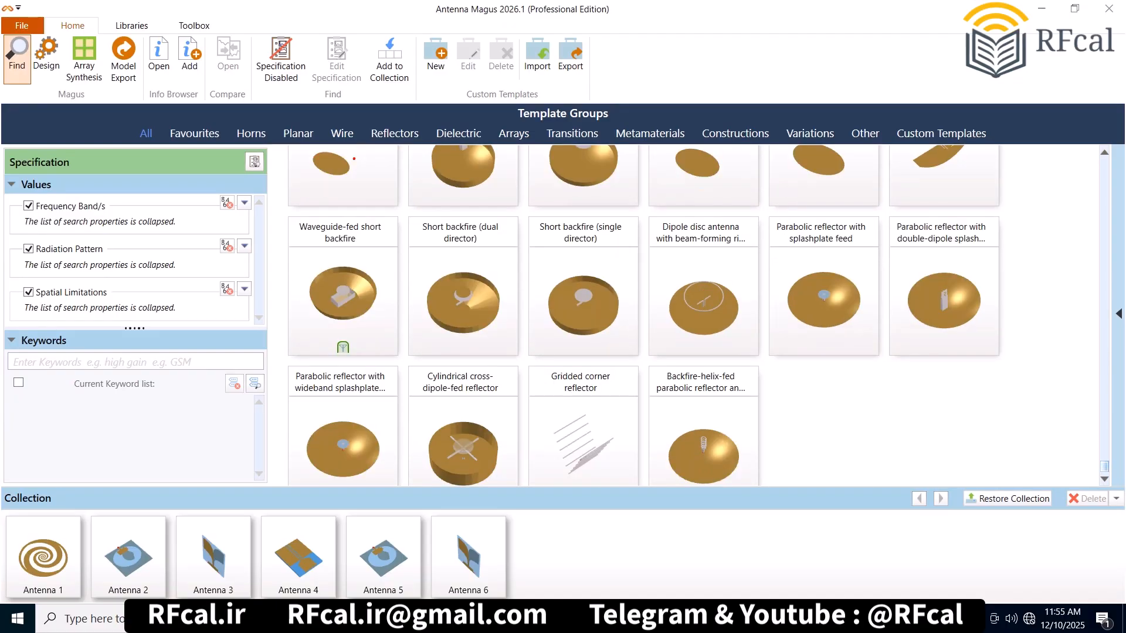
scroll(643, 317, down, 2)
scroll(643, 317, up, 5)
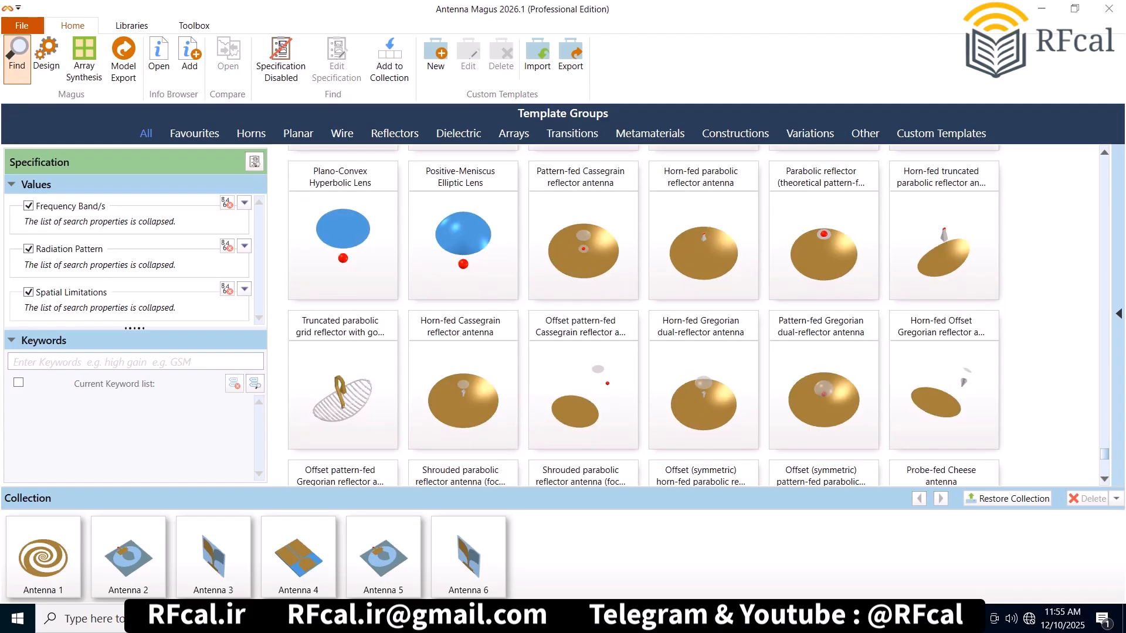
scroll(643, 316, up, 5)
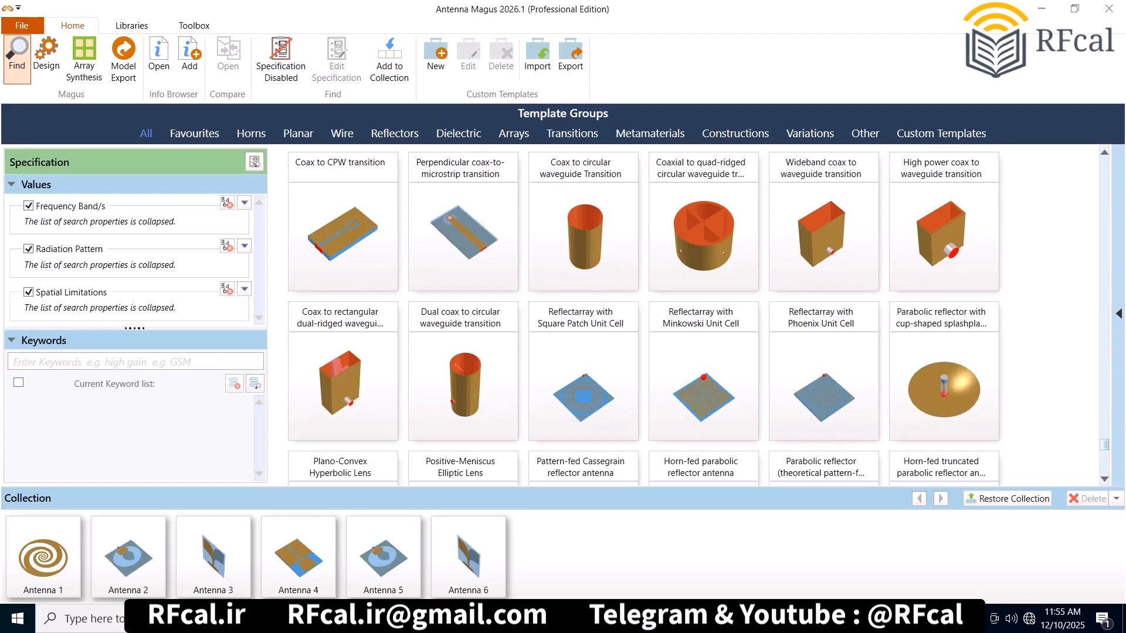
scroll(643, 317, up, 5)
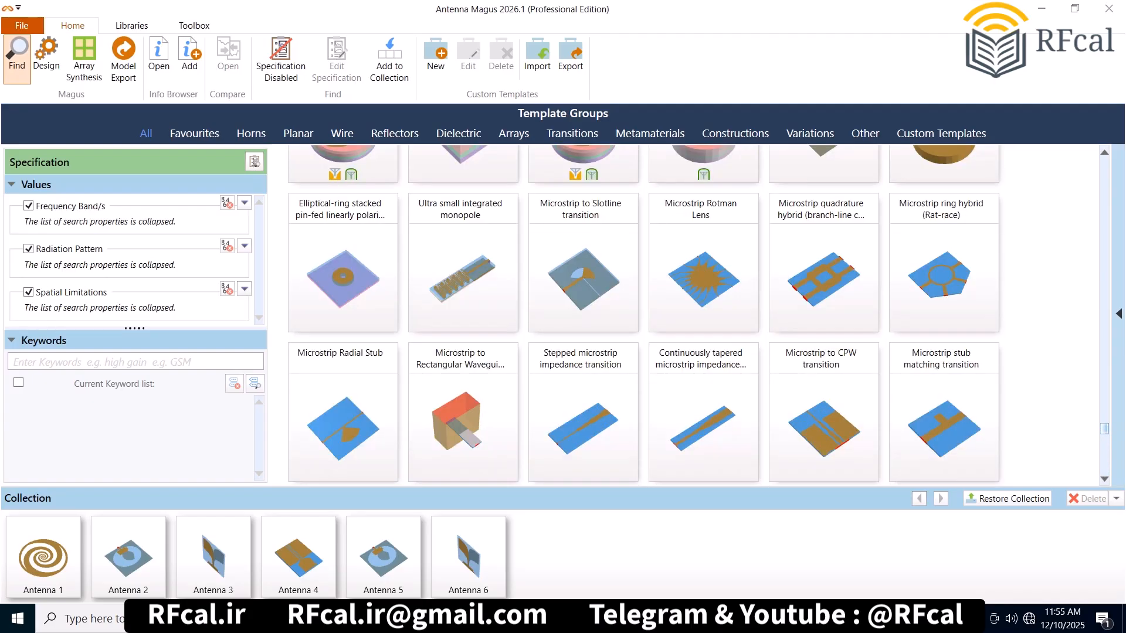
scroll(643, 317, up, 1)
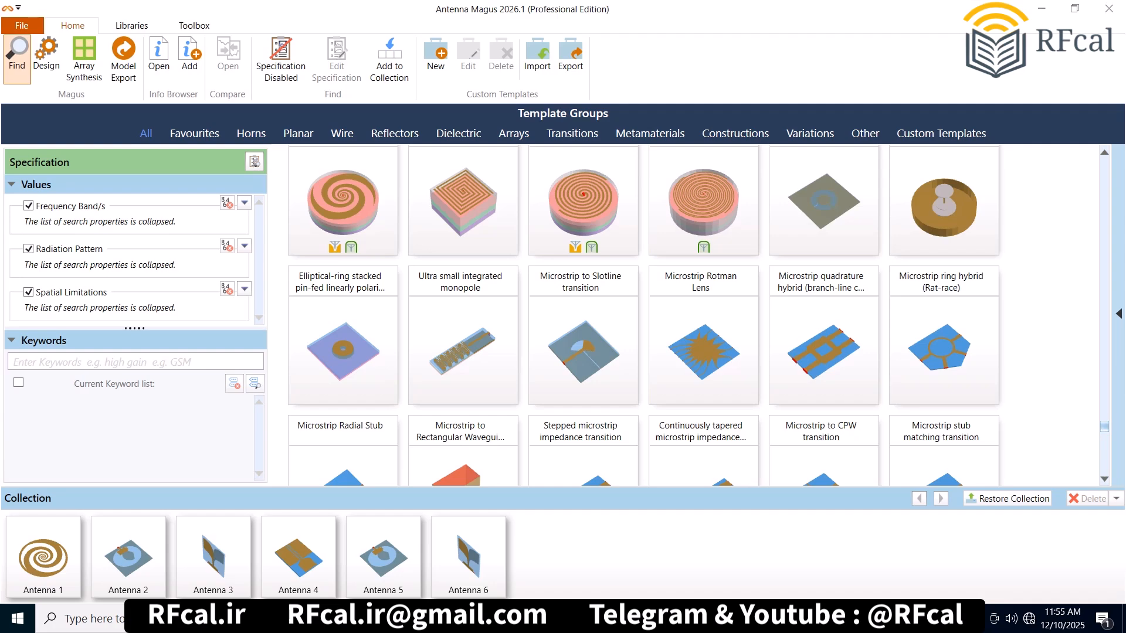
scroll(643, 317, up, 4)
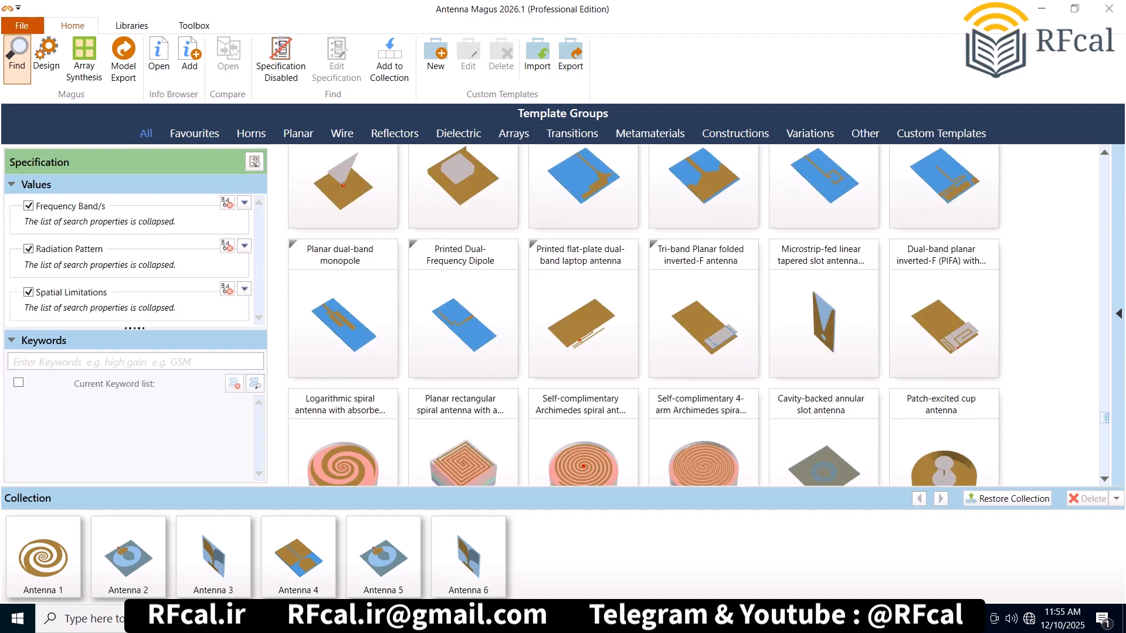
scroll(643, 316, up, 3)
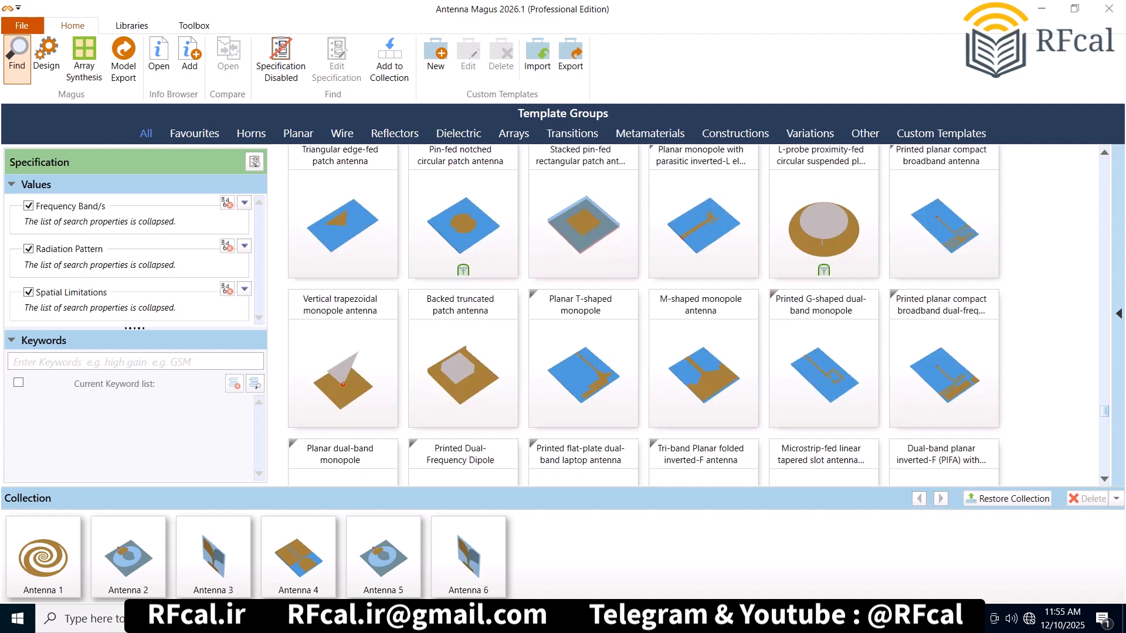
scroll(643, 317, up, 3)
scroll(644, 317, up, 5)
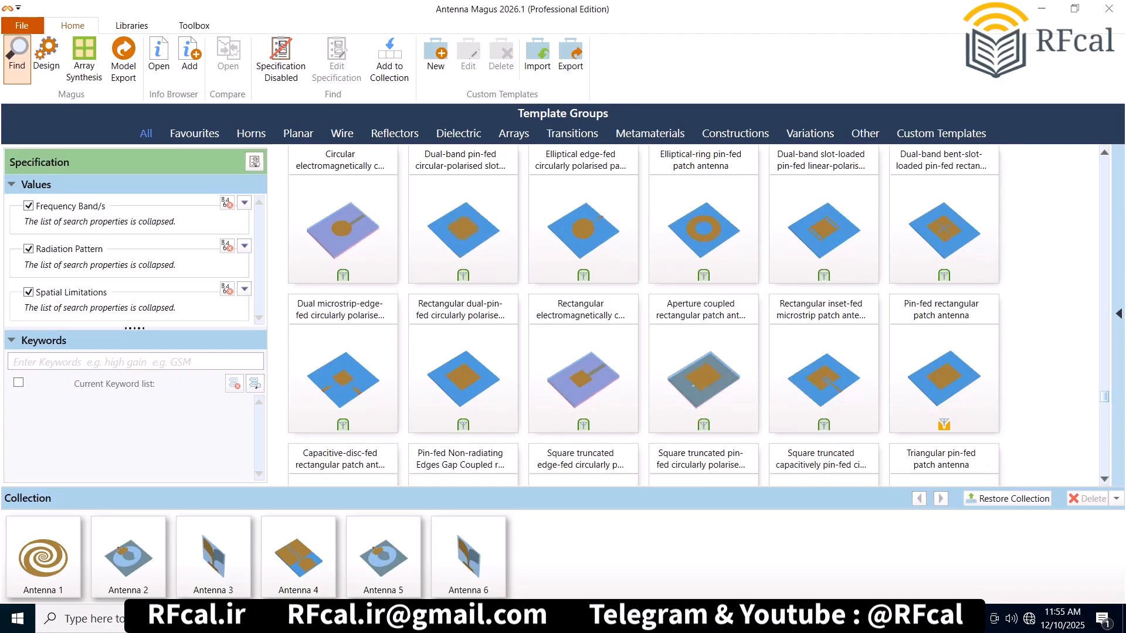
scroll(643, 317, up, 4)
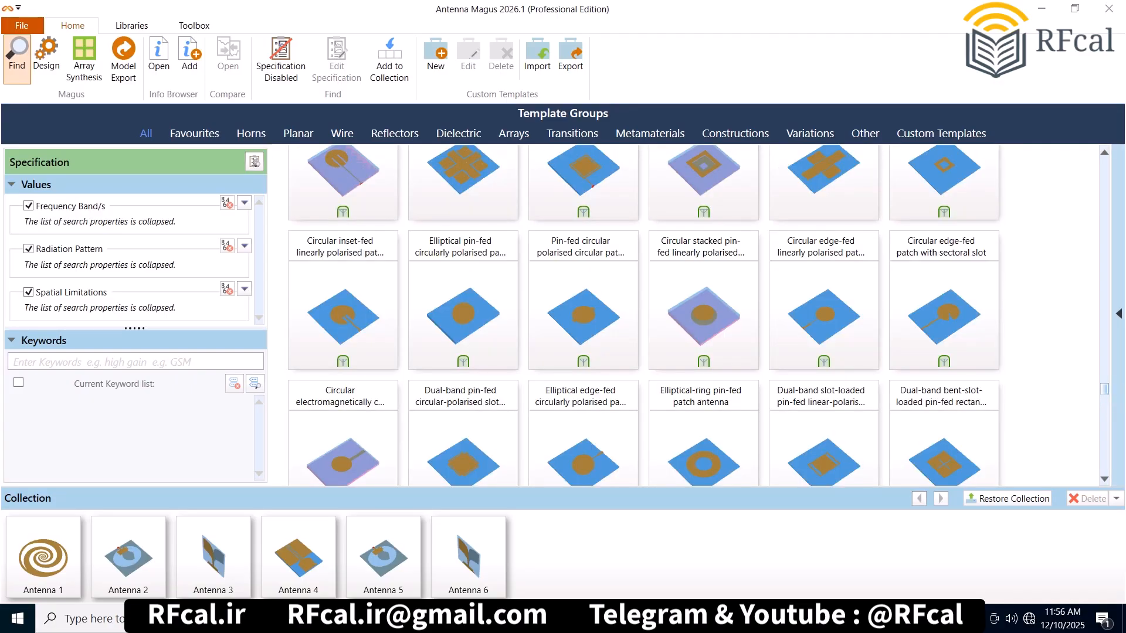
scroll(644, 317, up, 5)
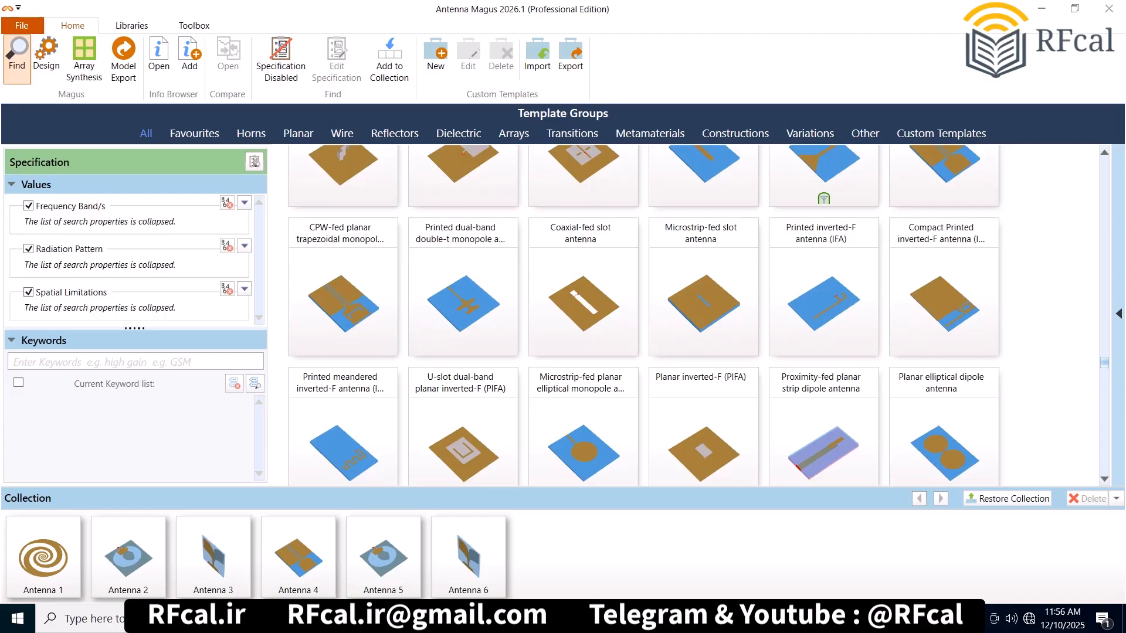
scroll(643, 317, up, 4)
Step: Create a design from the Antipodal Vivaldi antenna template and open it in model export mode
mouse_move(704, 381)
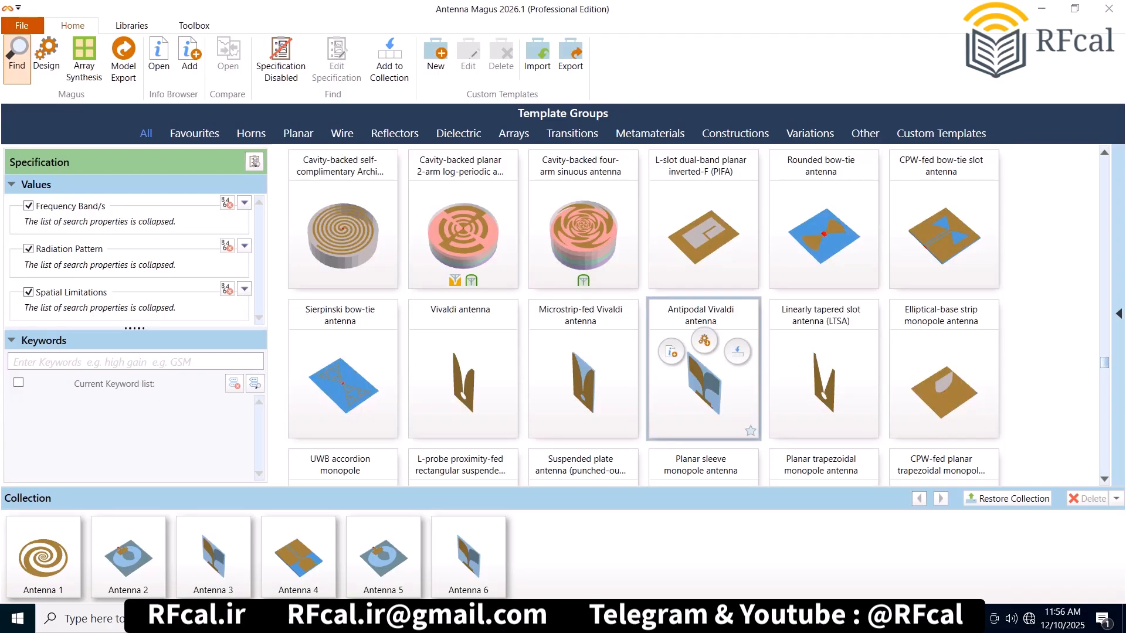
click(704, 340)
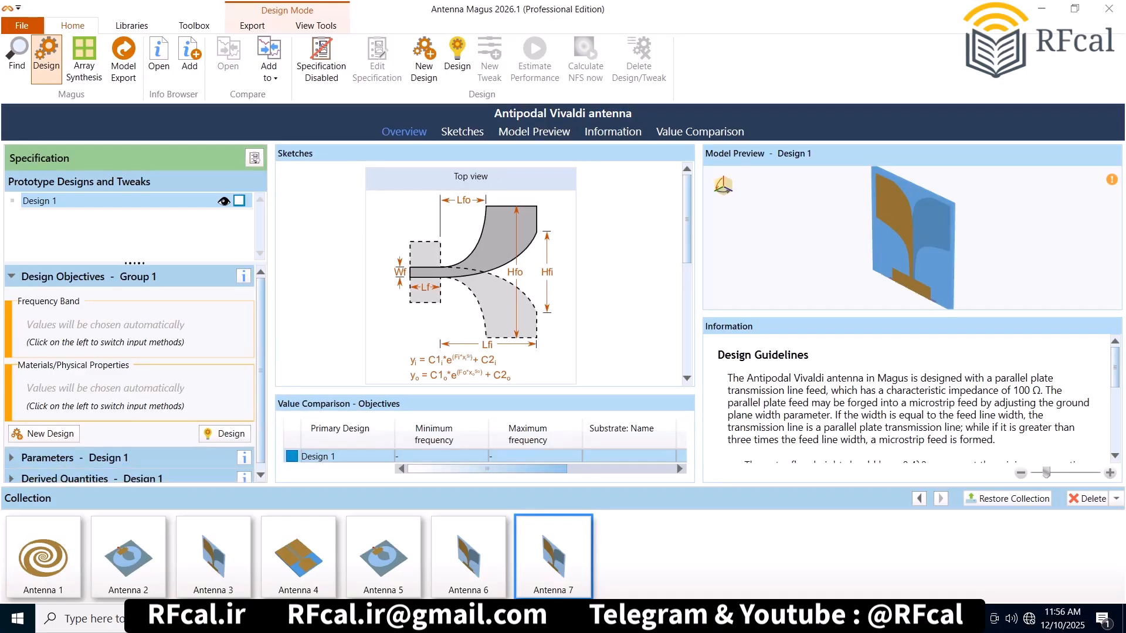
click(124, 60)
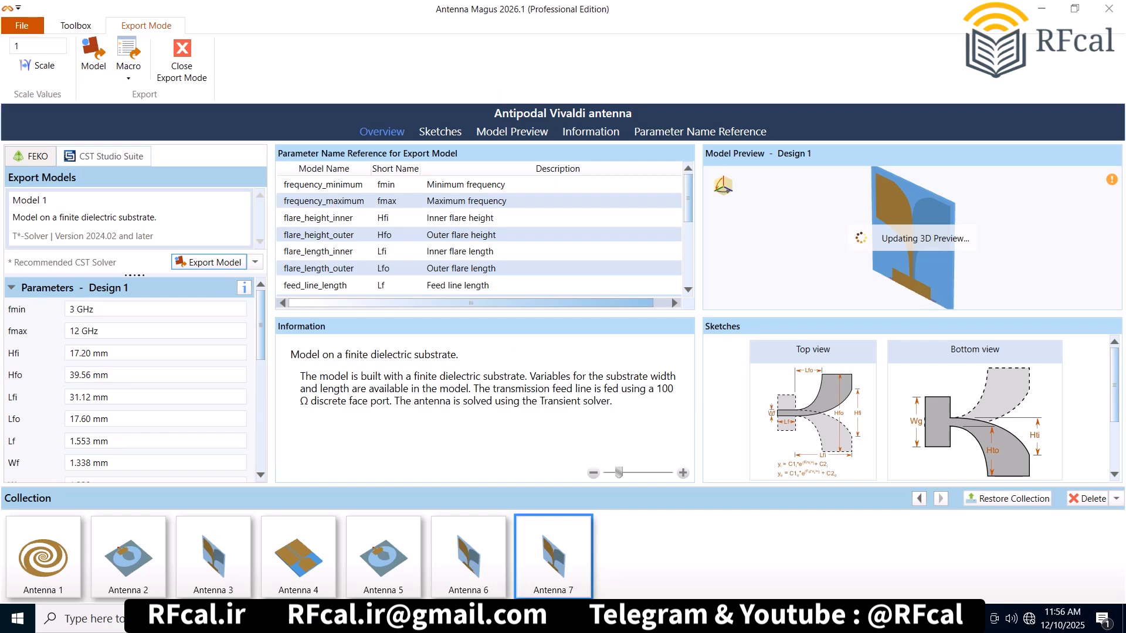
Step: Start exporting the CST Studio Suite model and create and open a folder named test on the Desktop for it
click(208, 262)
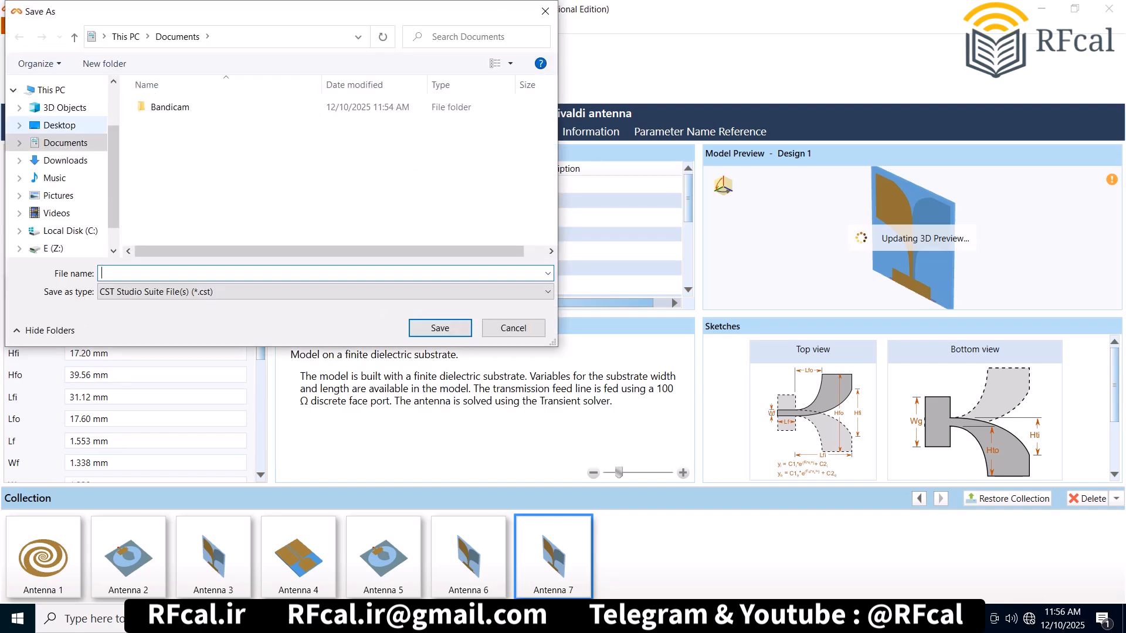
click(59, 124)
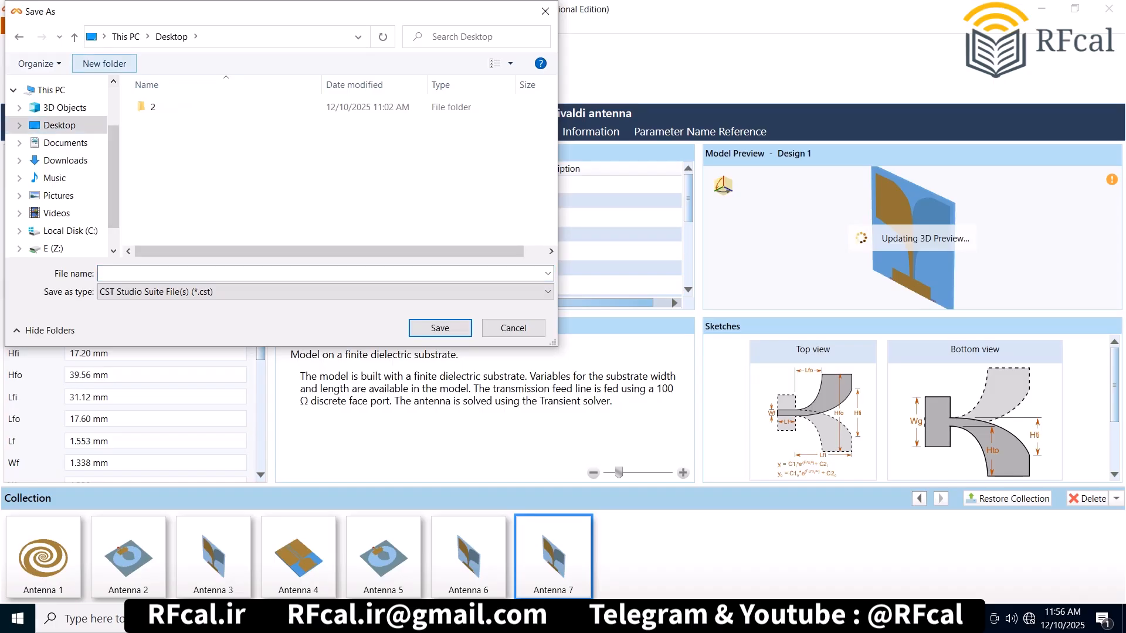
click(104, 64)
text(test)
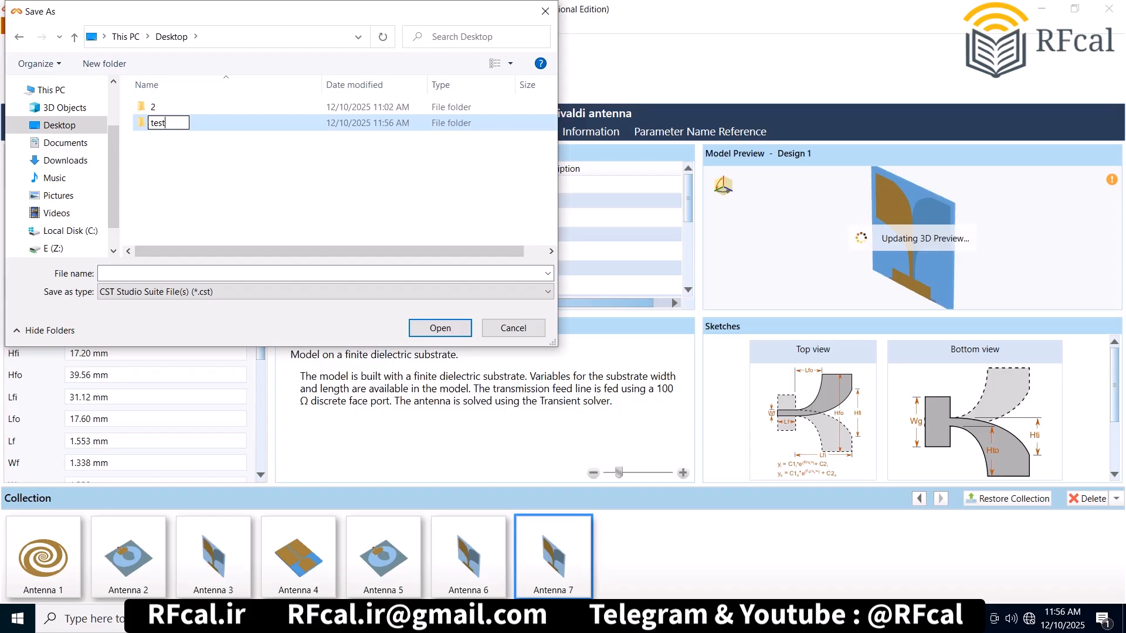
key(Return)
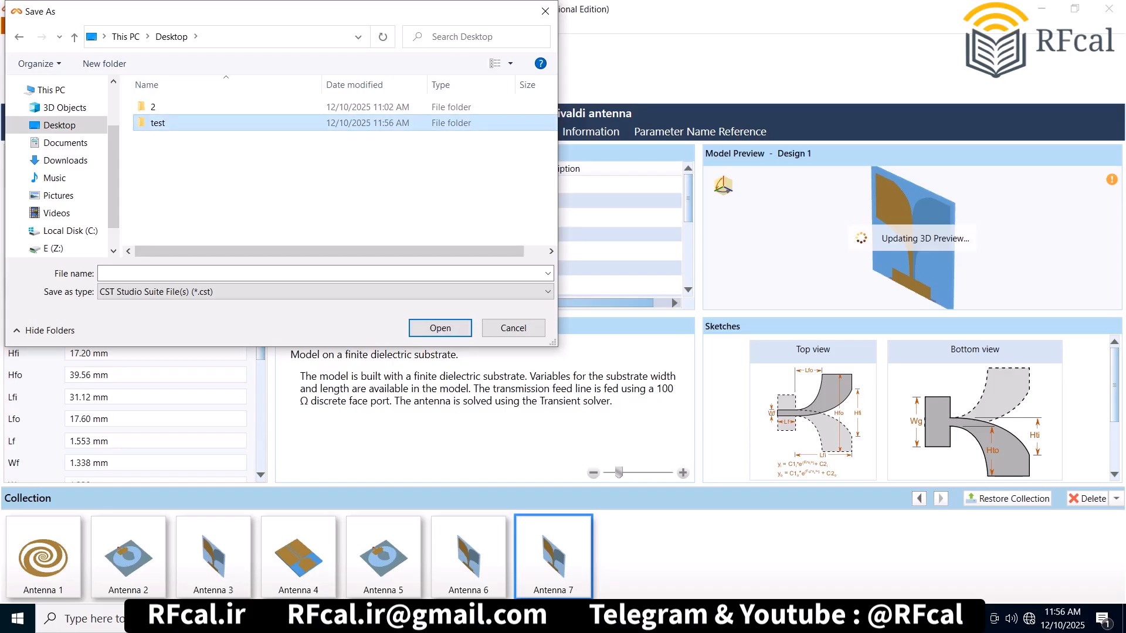
key(Return)
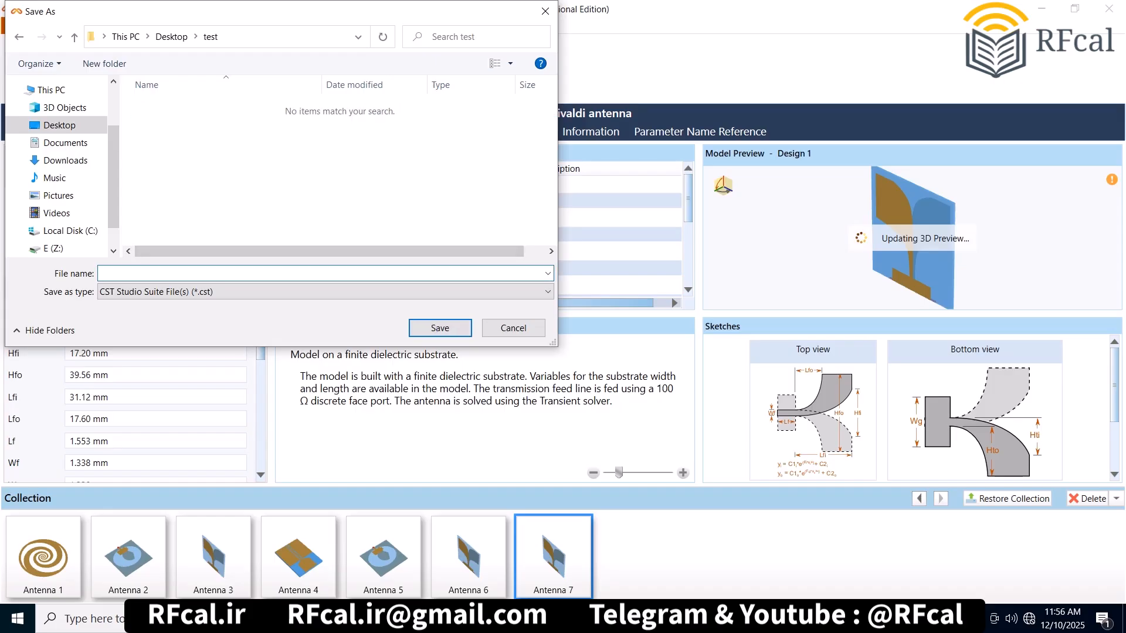
Step: Save the exported CST model as test in the new folder and leave export mode
text(test)
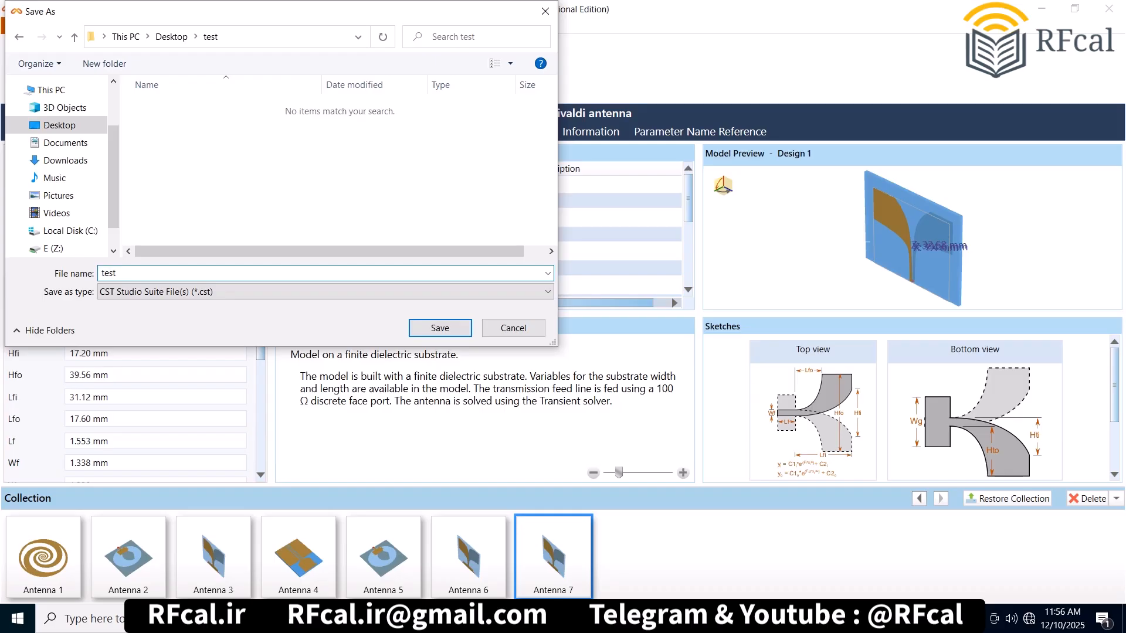
key(Return)
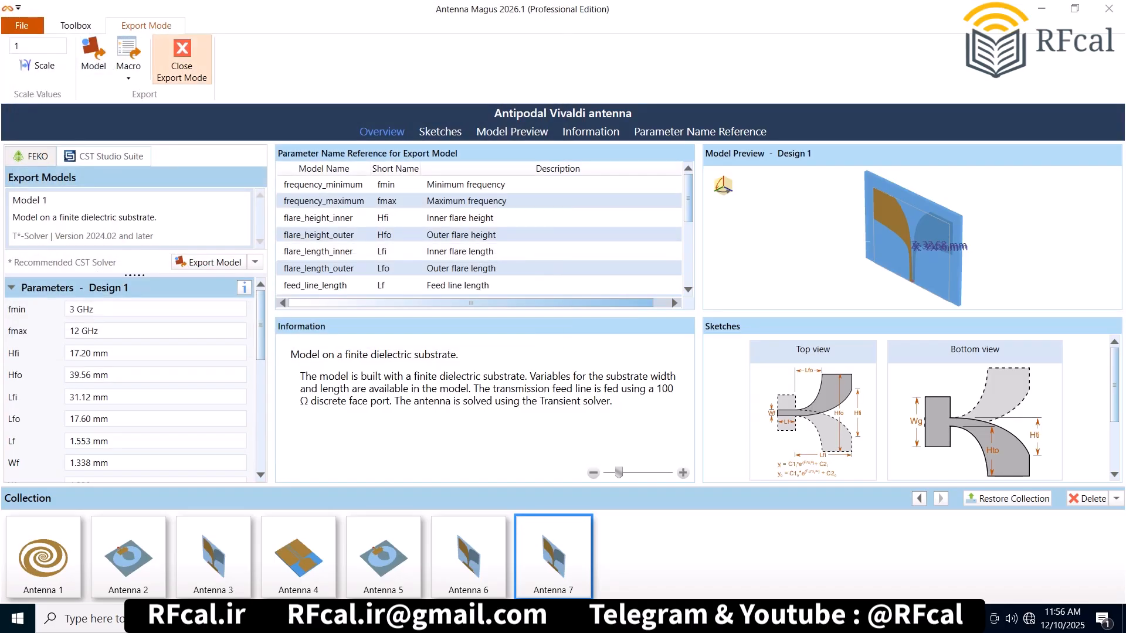
click(182, 56)
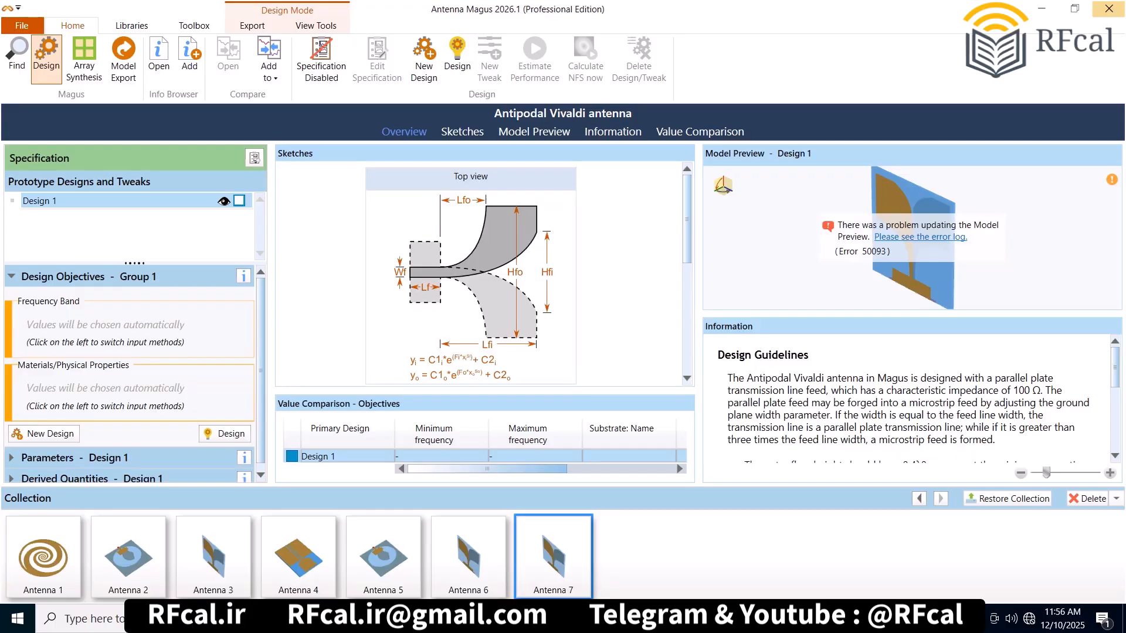
Step: Close Antenna Magus and open the exported test file from the Desktop's test folder in a maximized CST Studio Suite window
click(1108, 8)
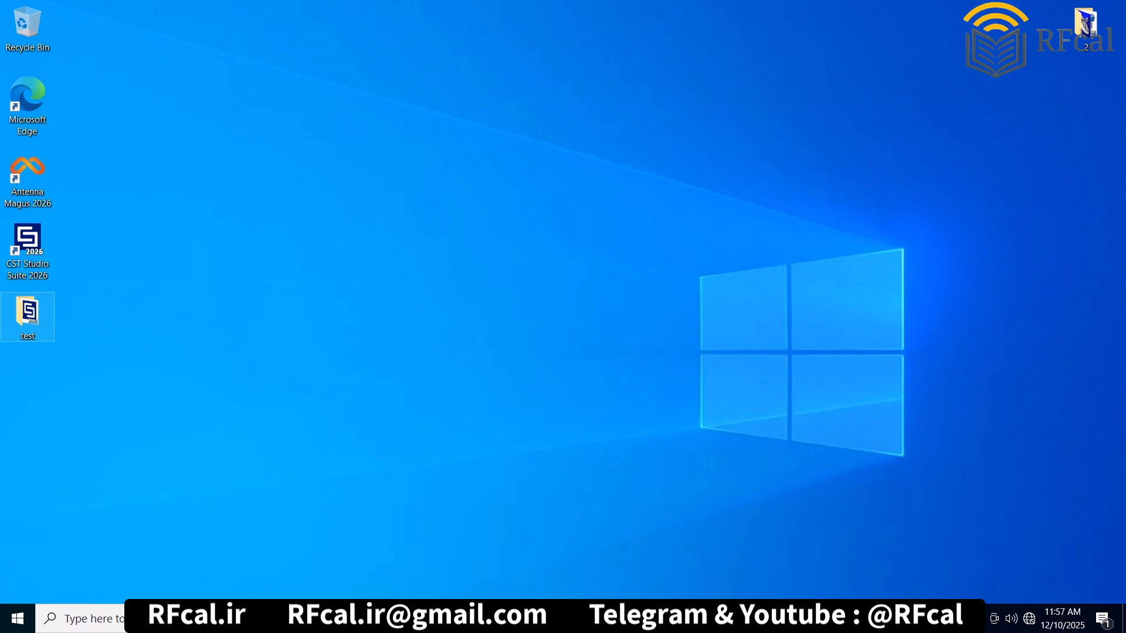
double_click(27, 314)
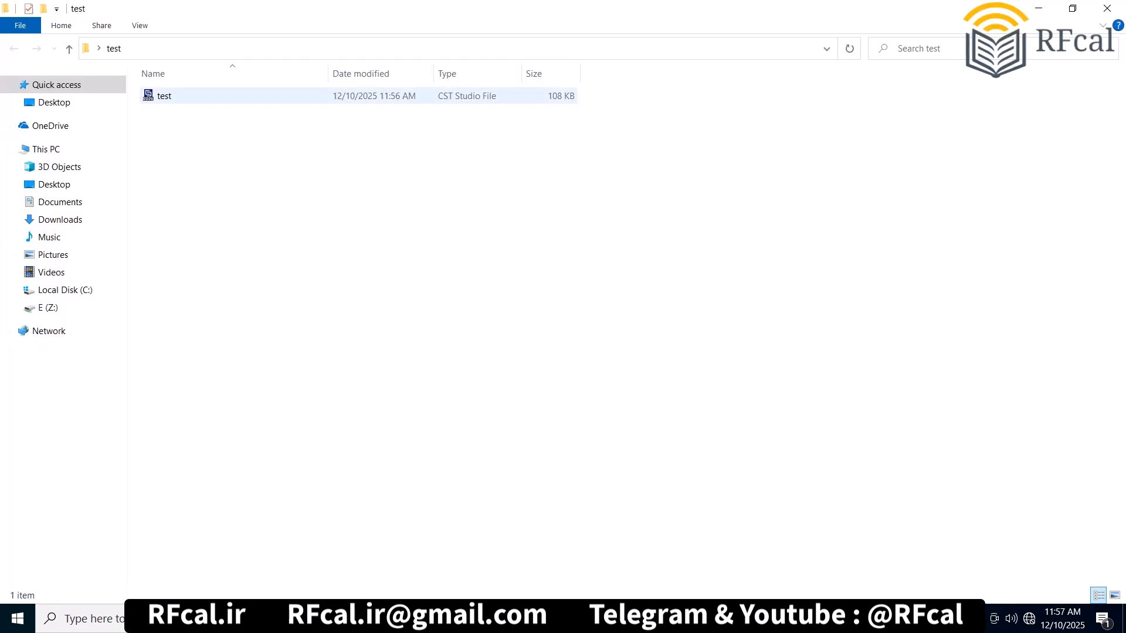
click(164, 96)
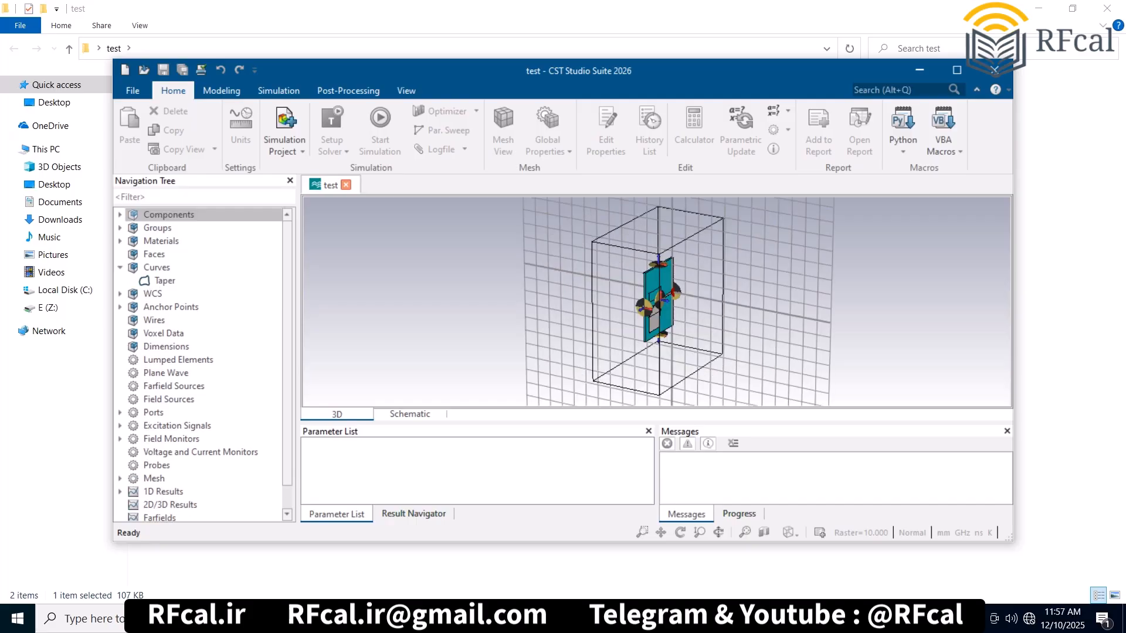
click(957, 70)
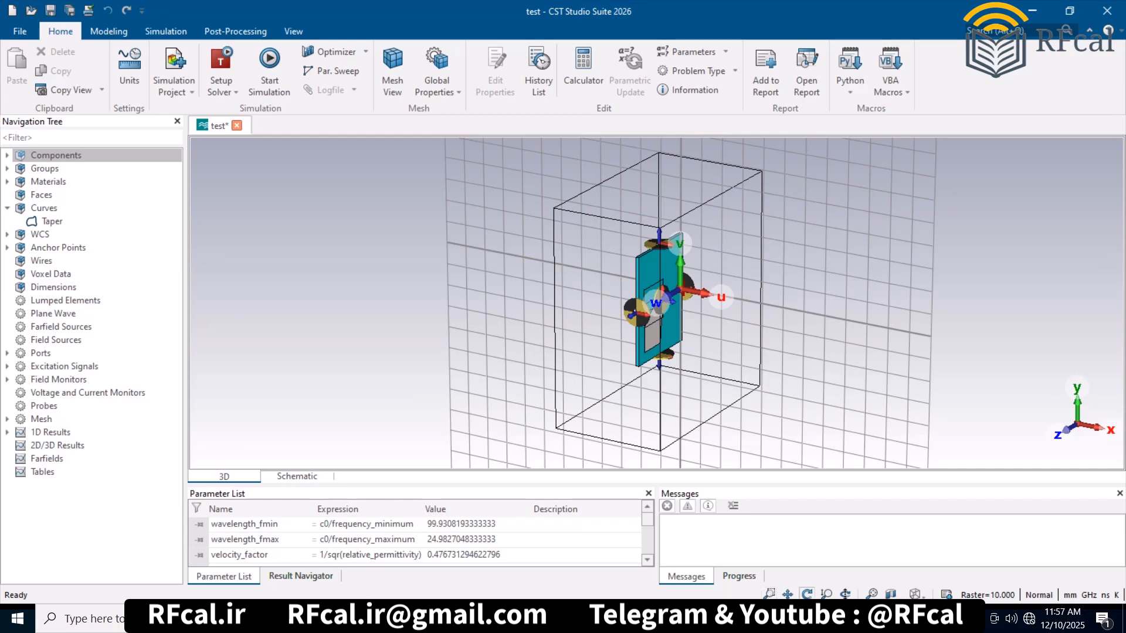
Step: Inspect the Vivaldi antenna model face-on and up close, and check the program's version information
ctrl+drag(715, 317, 651, 258)
drag(604, 369, 652, 291)
scroll(632, 321, up, 6)
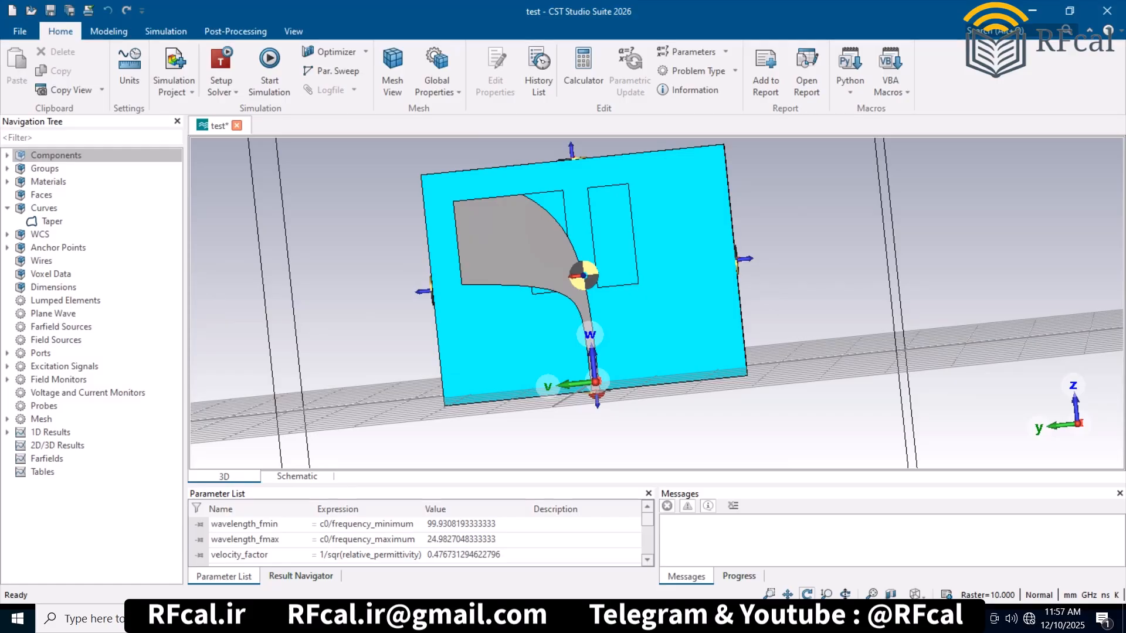
click(1108, 29)
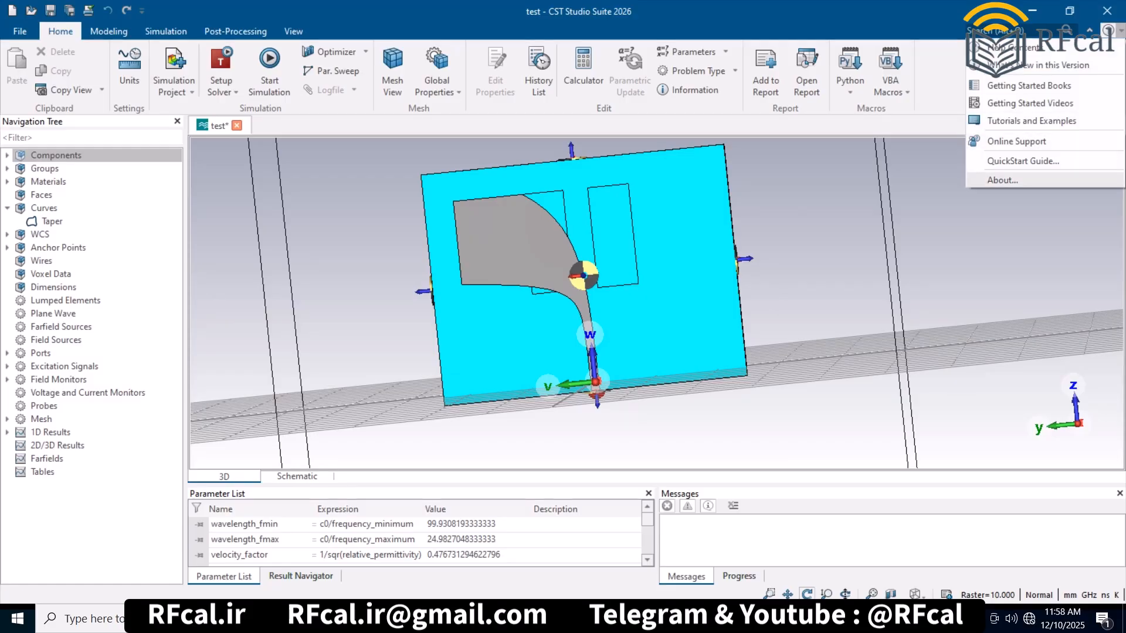
click(1002, 180)
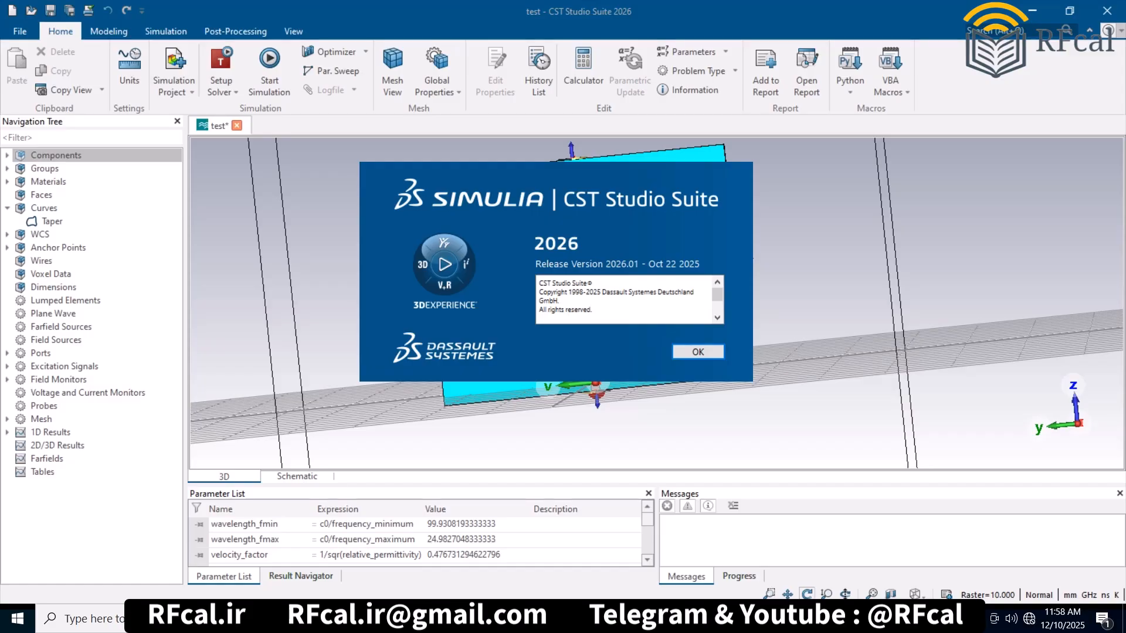
click(698, 352)
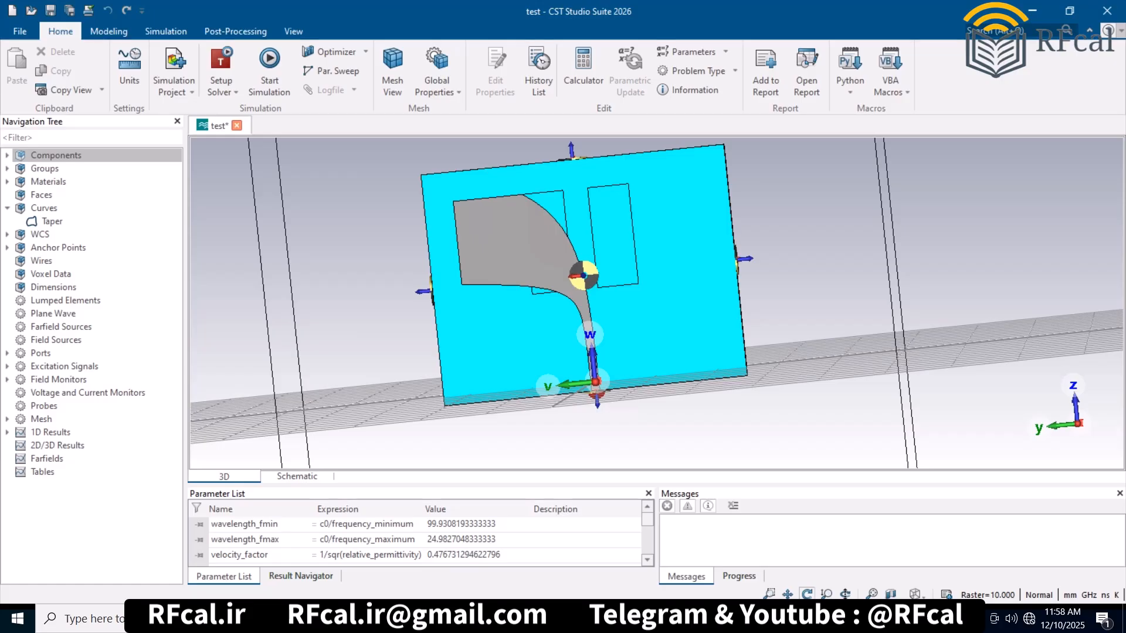
Step: Run the simulation of the Vivaldi antenna and save the project with its results
click(270, 64)
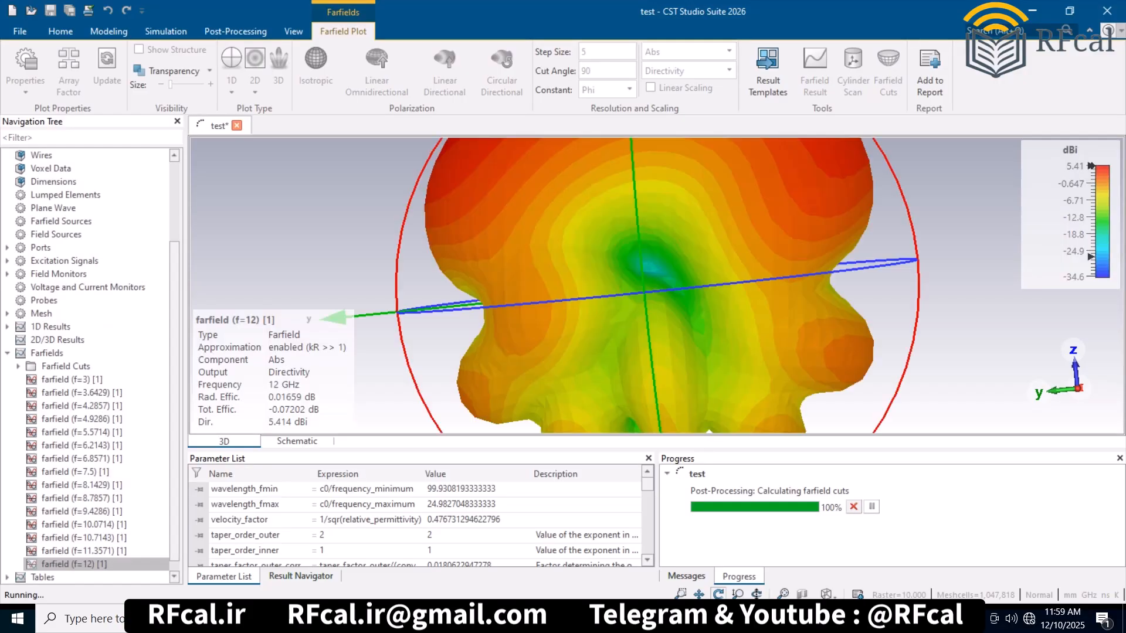
key(ctrl+s)
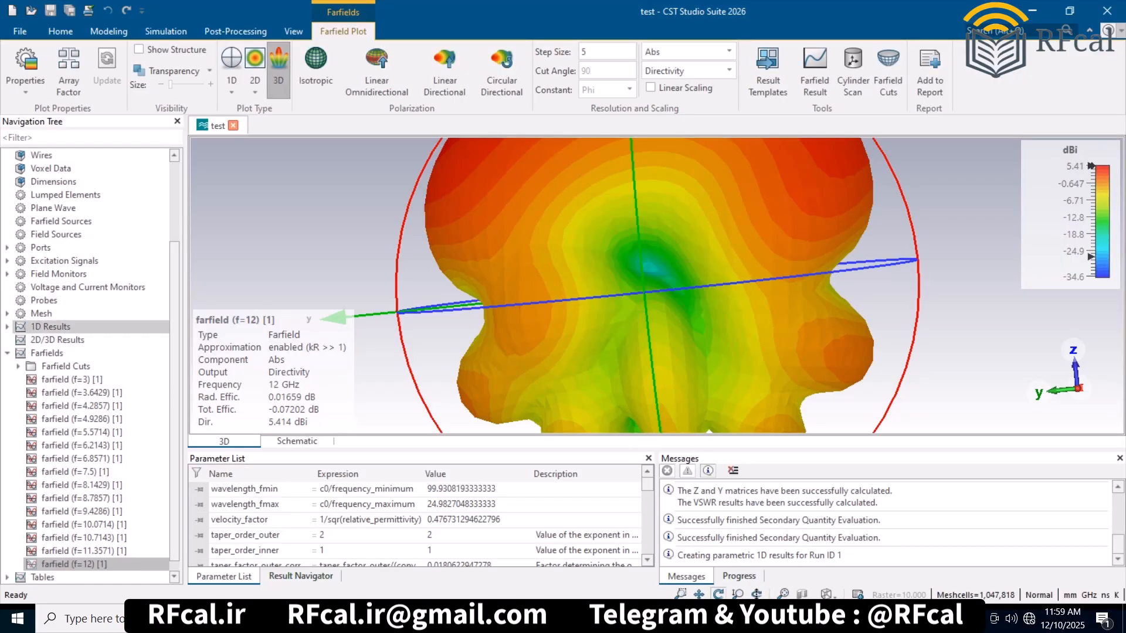
Step: Display the S1,1 curve from the S-parameter results, followed by the VSWR1 curve
click(7, 327)
click(67, 353)
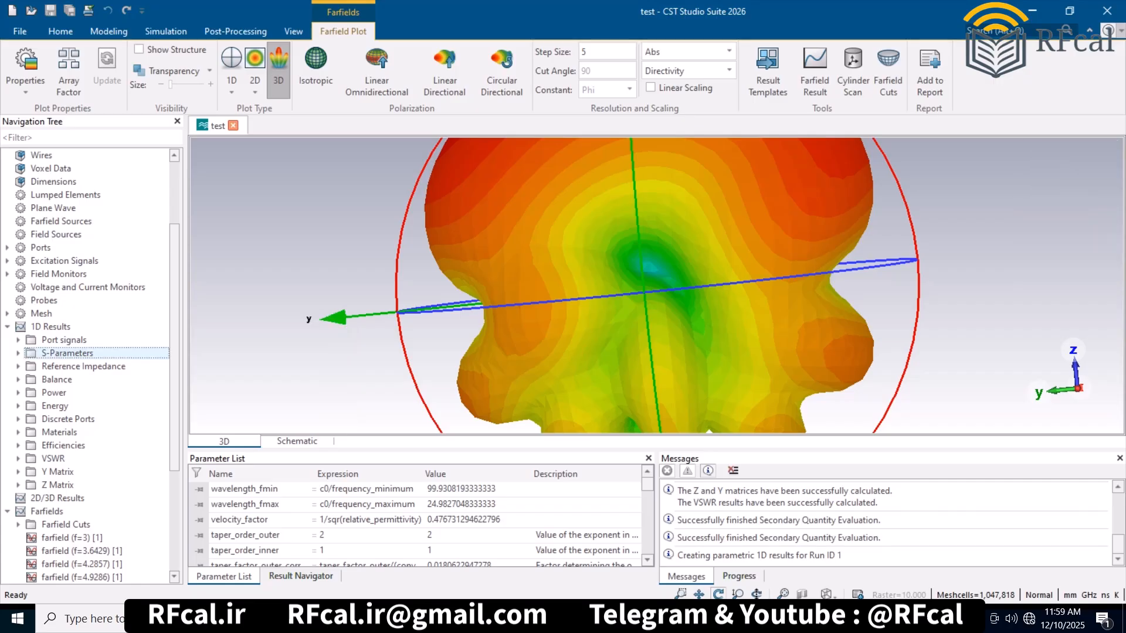
click(19, 353)
click(61, 367)
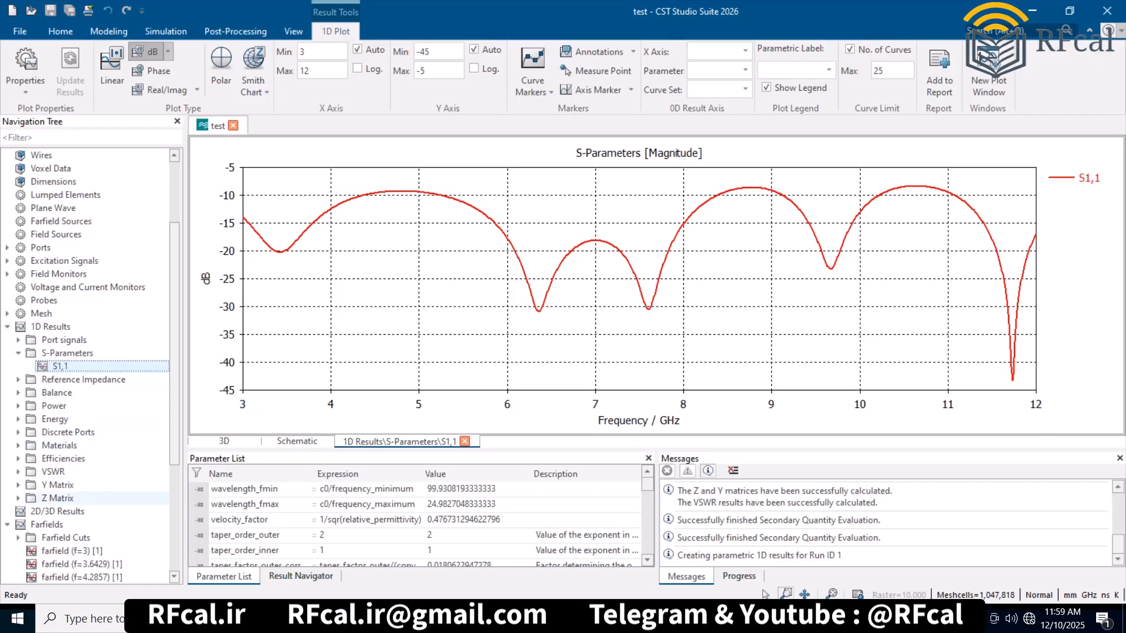
click(18, 472)
click(66, 484)
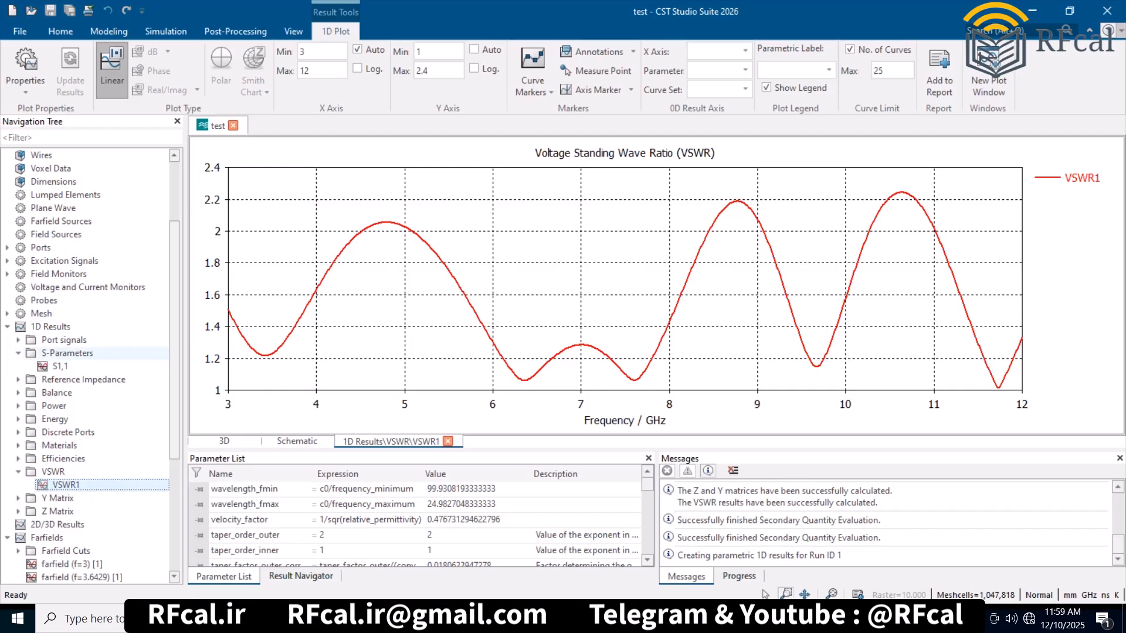
Step: Display the GainTheta0Phi0 curve from the 1D results under Tables
scroll(88, 405, down, 2)
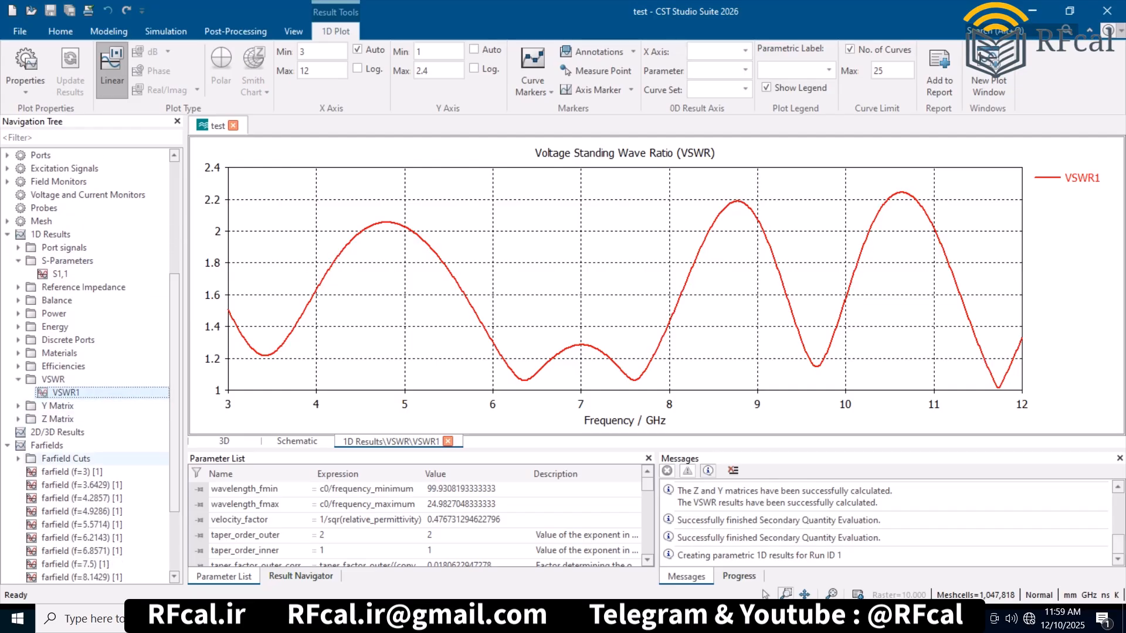
scroll(88, 404, down, 2)
scroll(88, 404, down, 1)
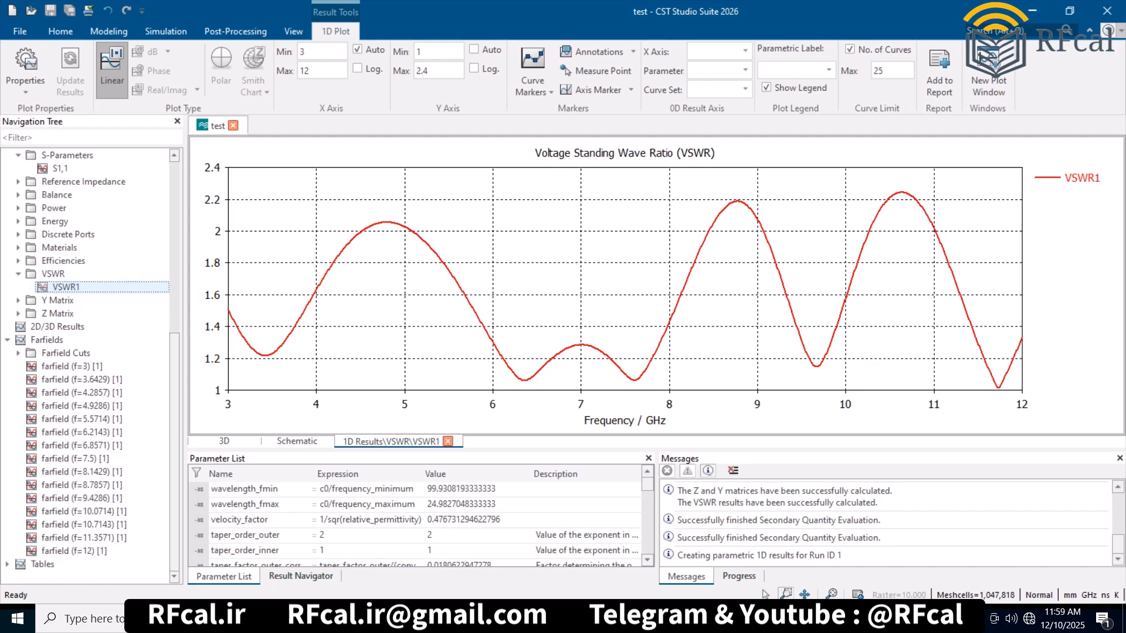
click(7, 565)
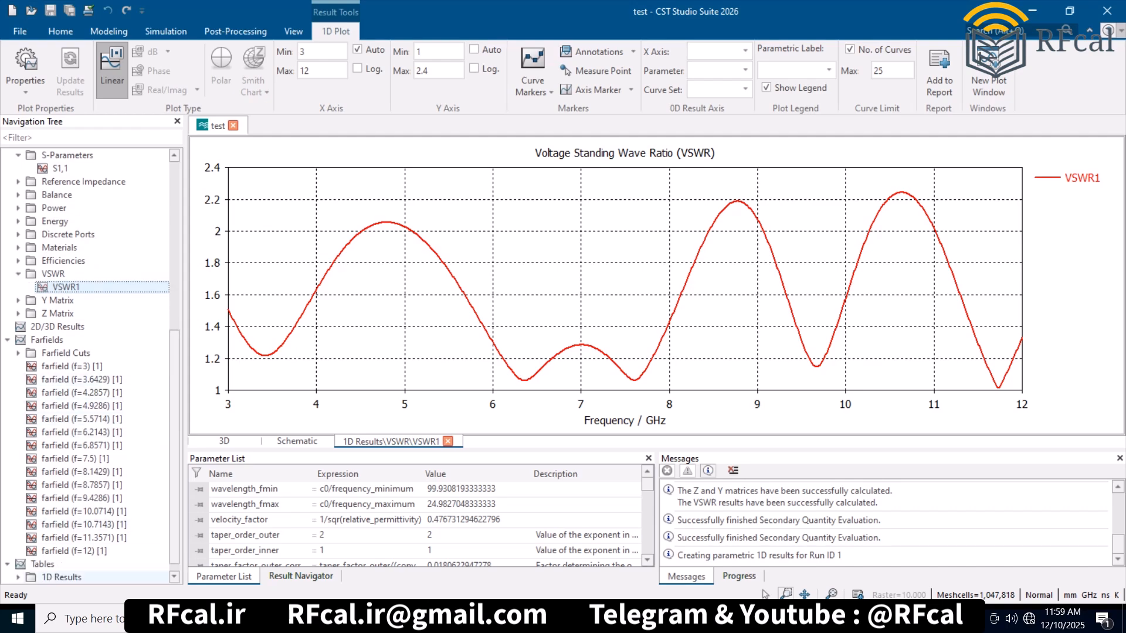
click(18, 577)
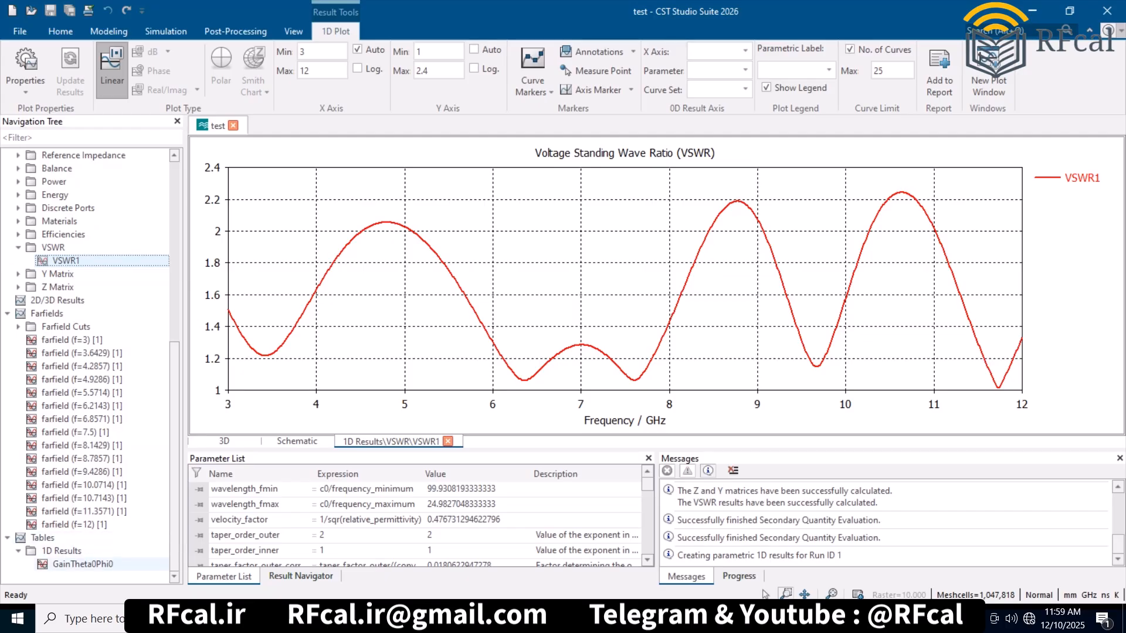
click(82, 564)
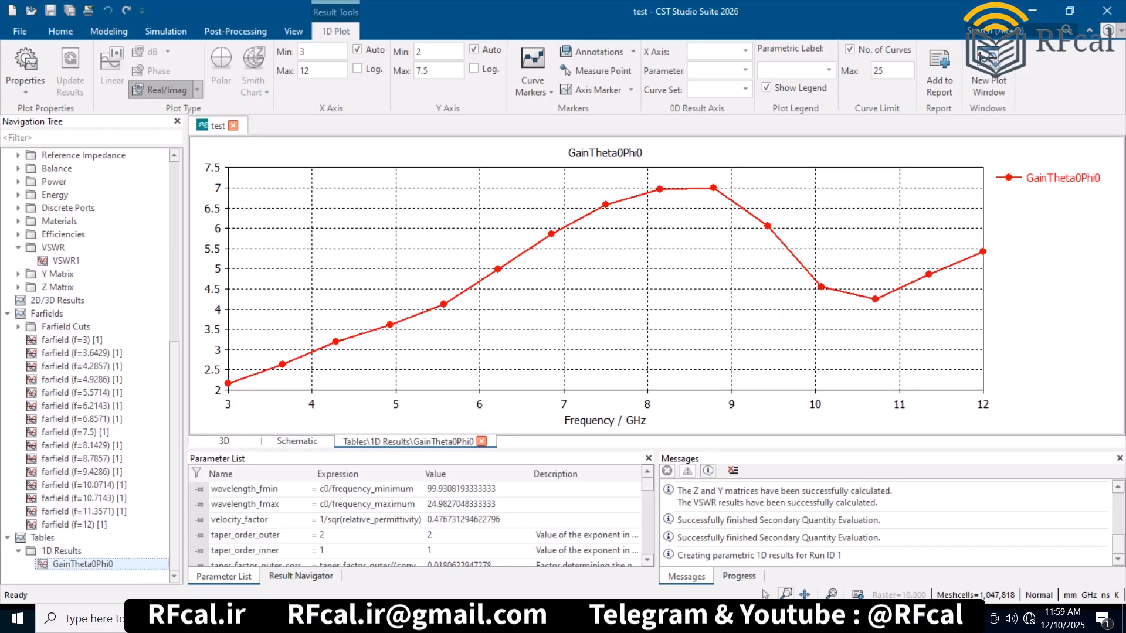
Step: Plot the 3 GHz farfield with the antenna structure shown and reduce the farfield size so the board is visible around it
click(72, 340)
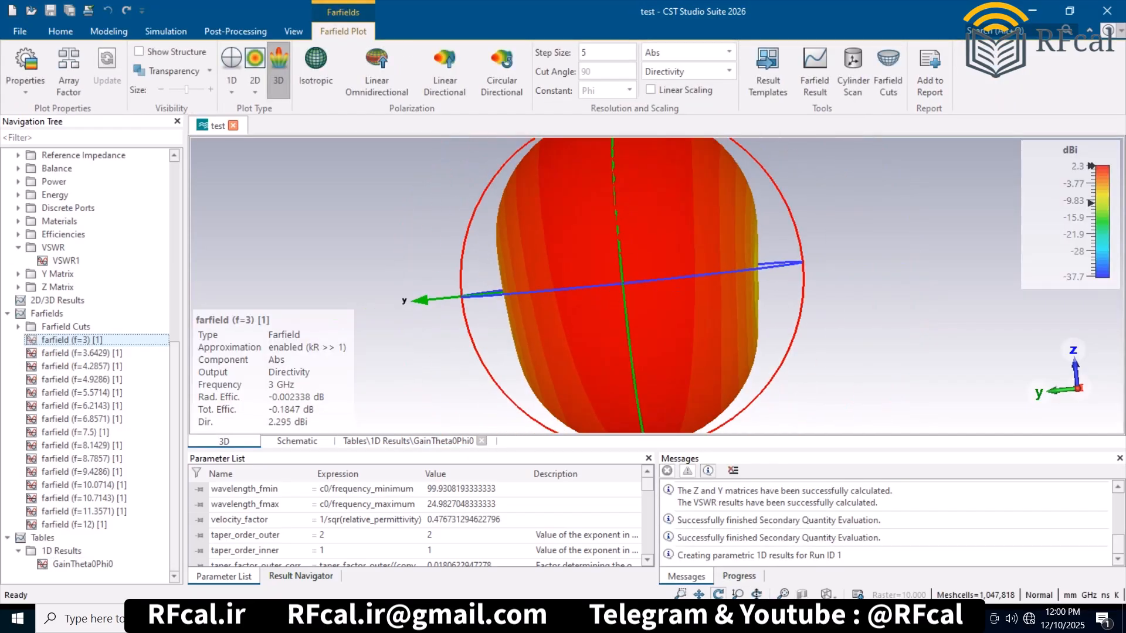
click(140, 51)
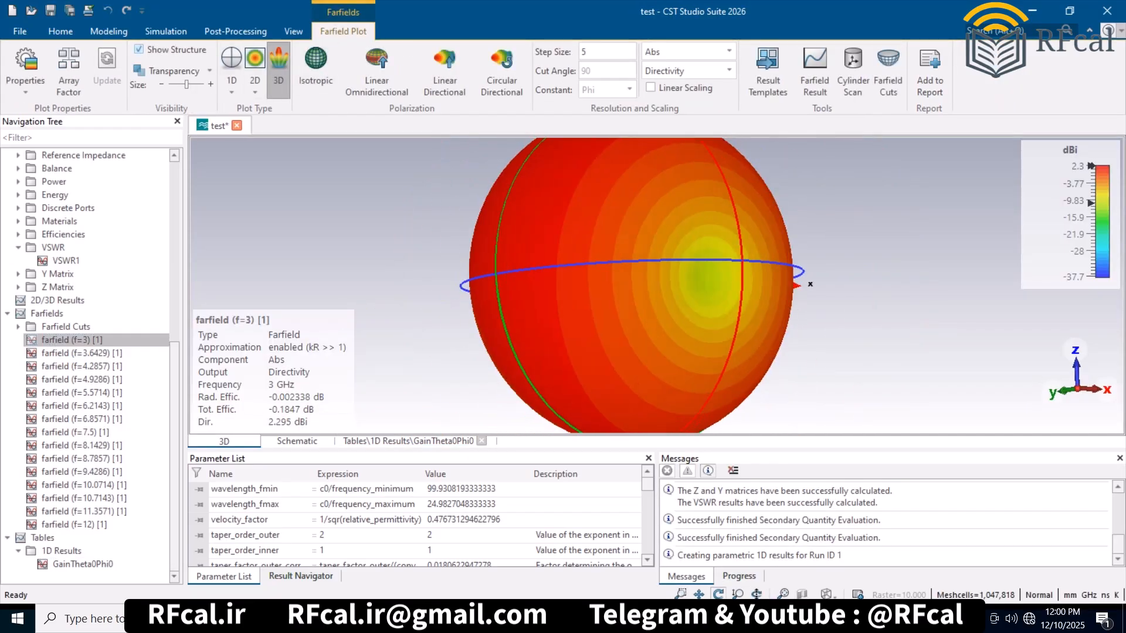
drag(587, 282, 698, 293)
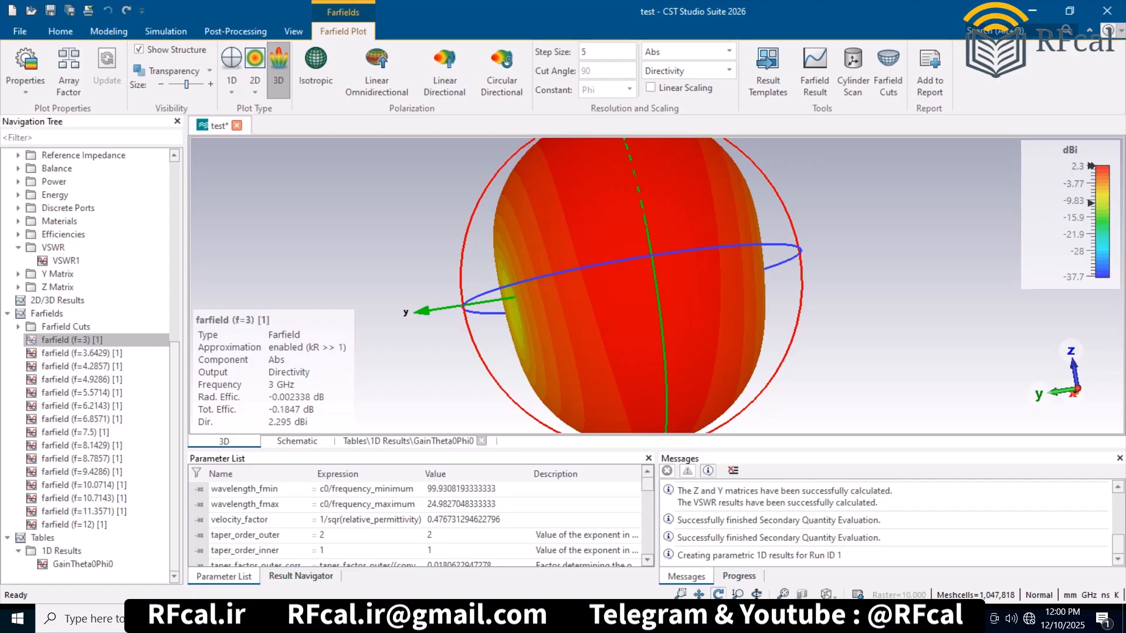
drag(186, 85, 178, 84)
mouse_move(616, 281)
mouse_down()
mouse_move(720, 289)
mouse_move(626, 290)
mouse_up()
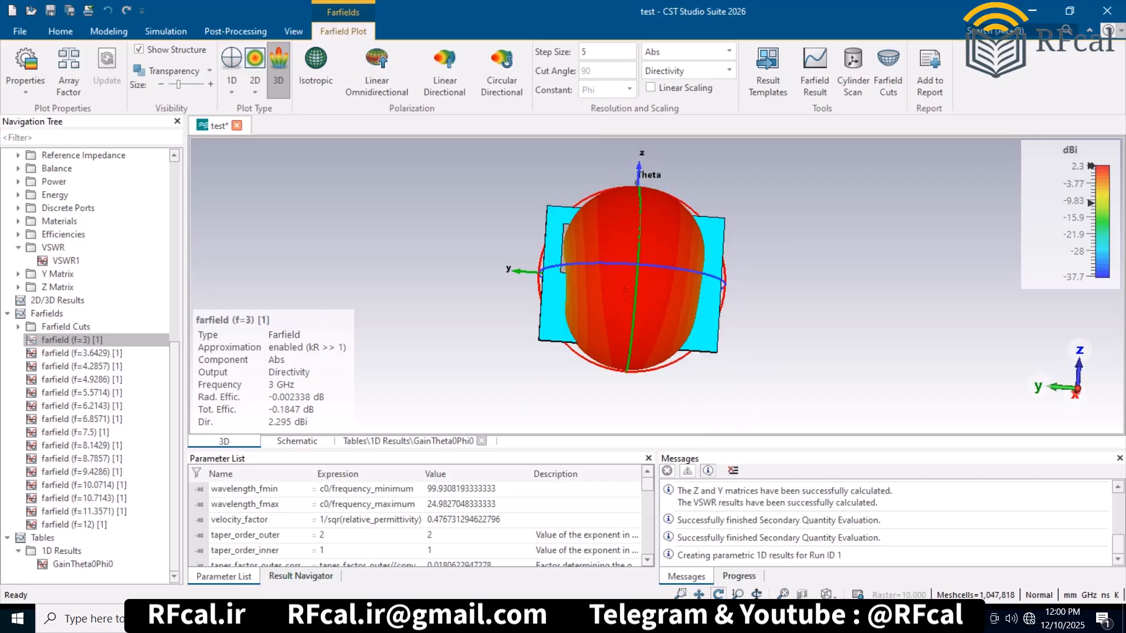
scroll(623, 252, up, 3)
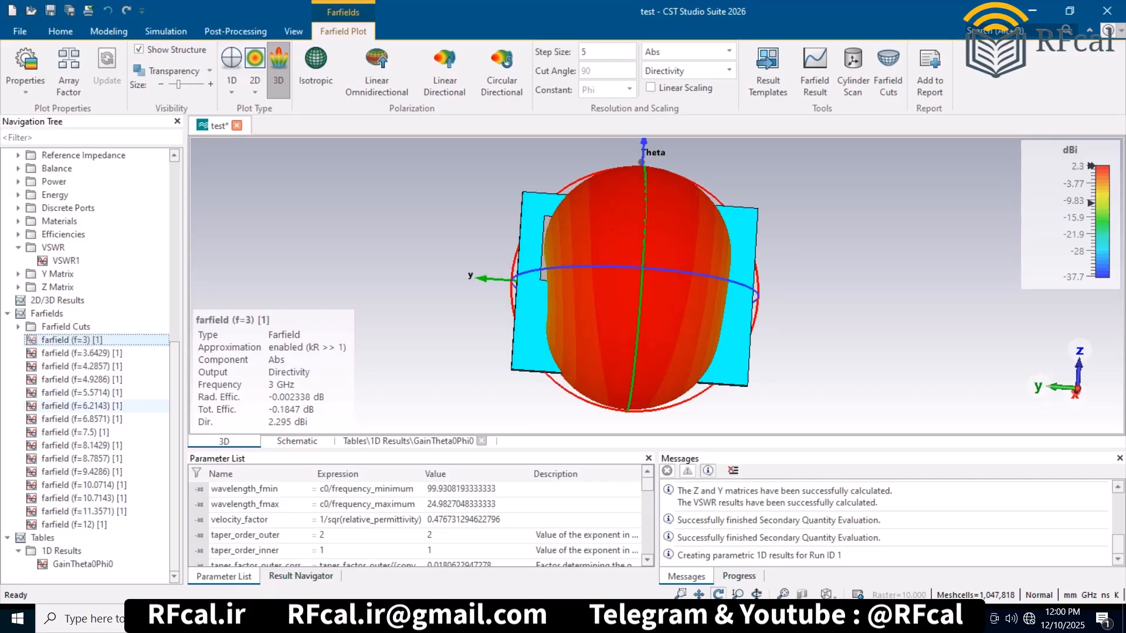
Step: View the farfields at 3.6429, 4.2857 and 4.9286 GHz and shrink the pattern further relative to the antenna
click(82, 353)
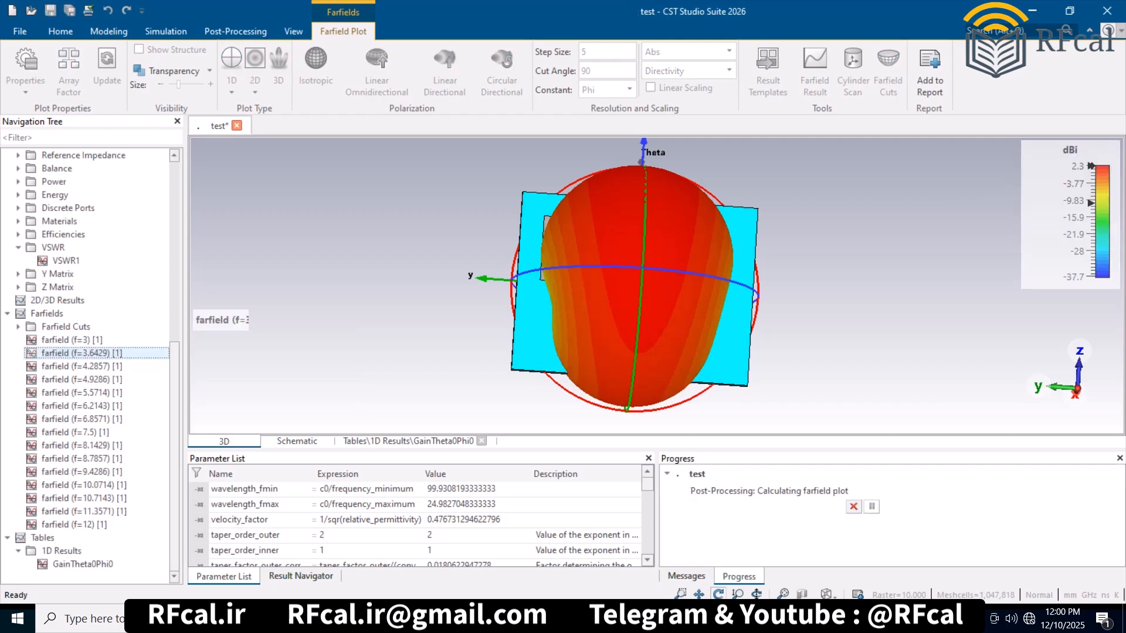
click(82, 367)
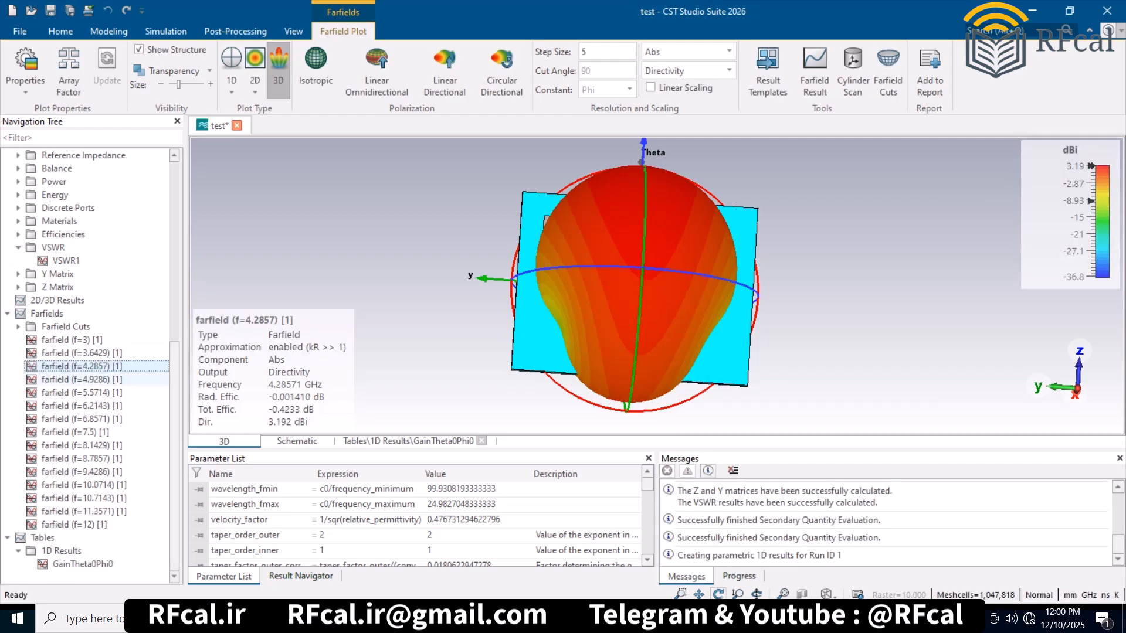
click(82, 380)
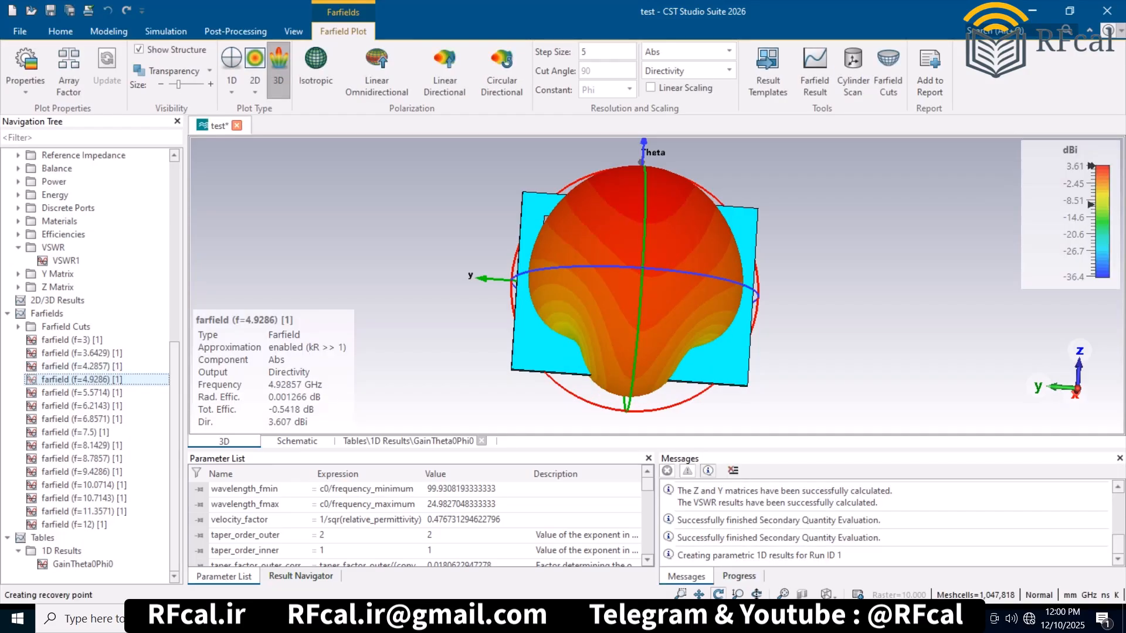
drag(178, 84, 174, 84)
drag(532, 227, 526, 244)
scroll(526, 245, up, 1)
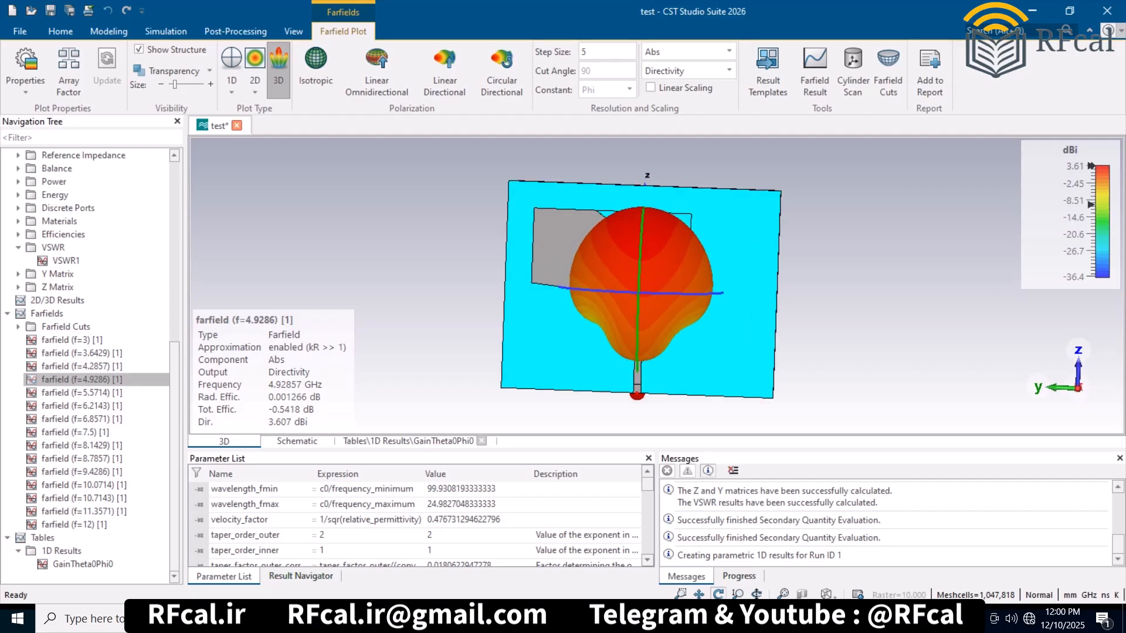
Step: Examine how the 3D farfield pattern changes by viewing each farfield result from 5.5714 to 12 GHz in turn
click(82, 393)
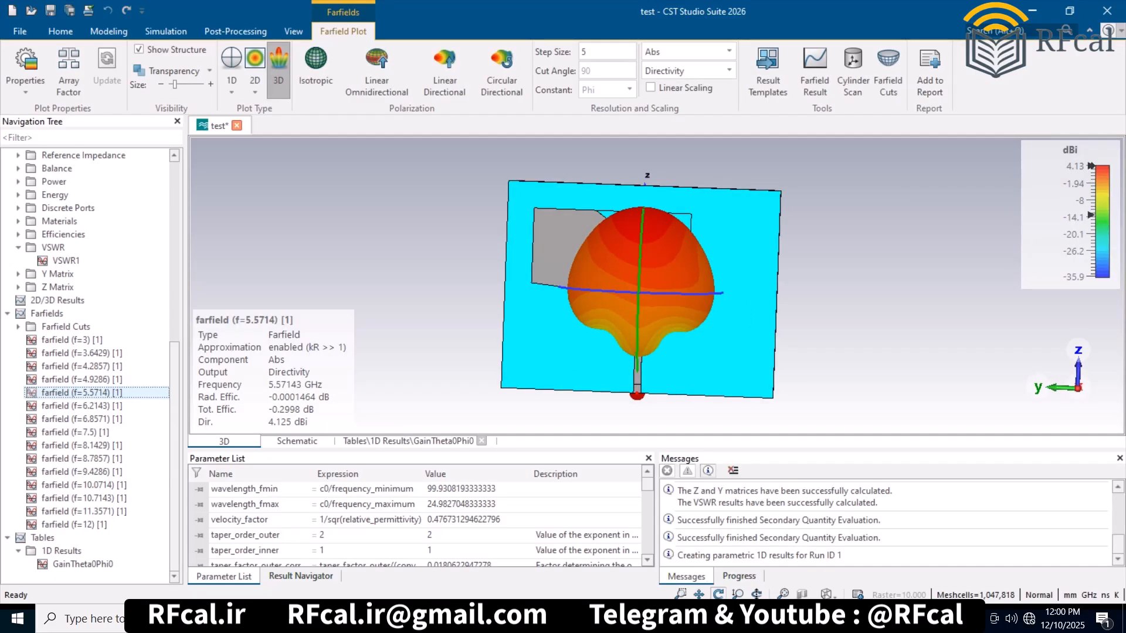
click(82, 405)
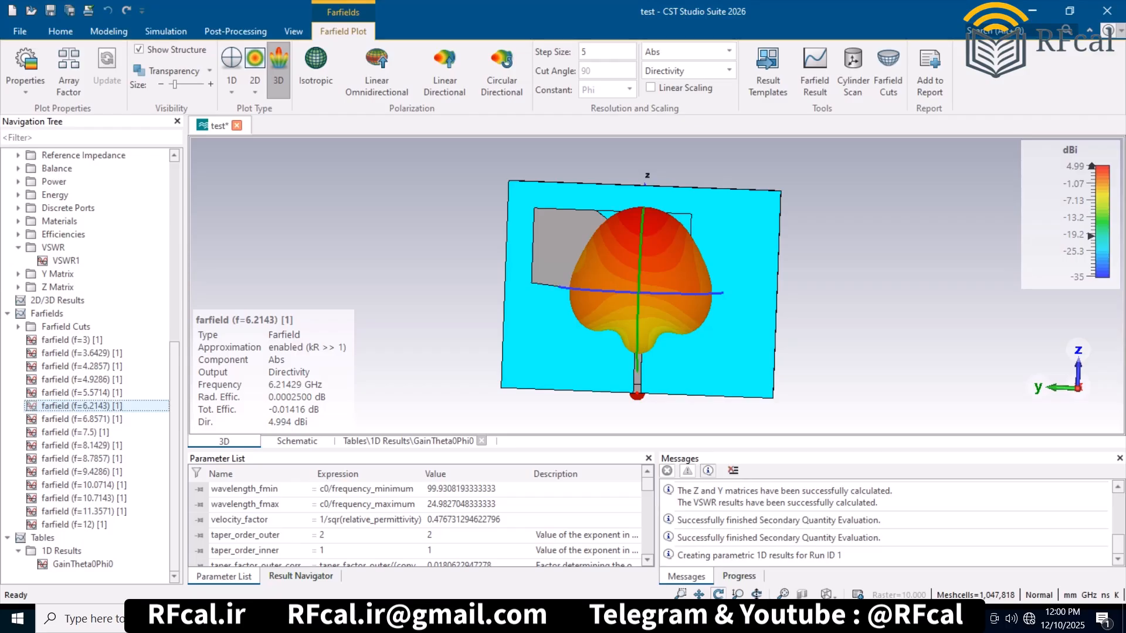
click(82, 419)
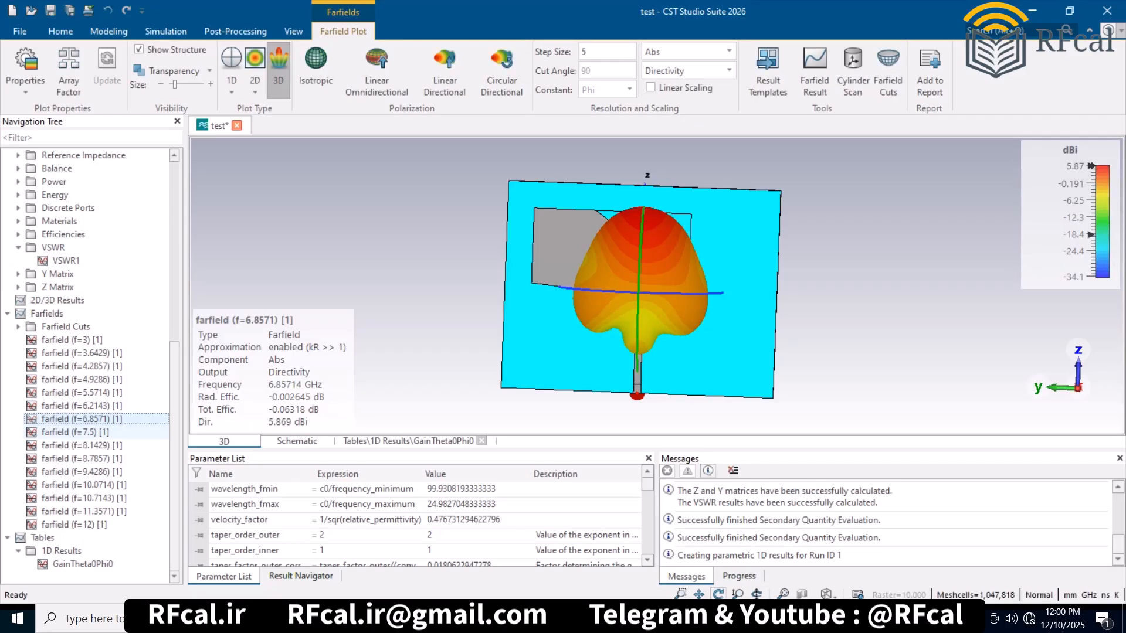
click(82, 432)
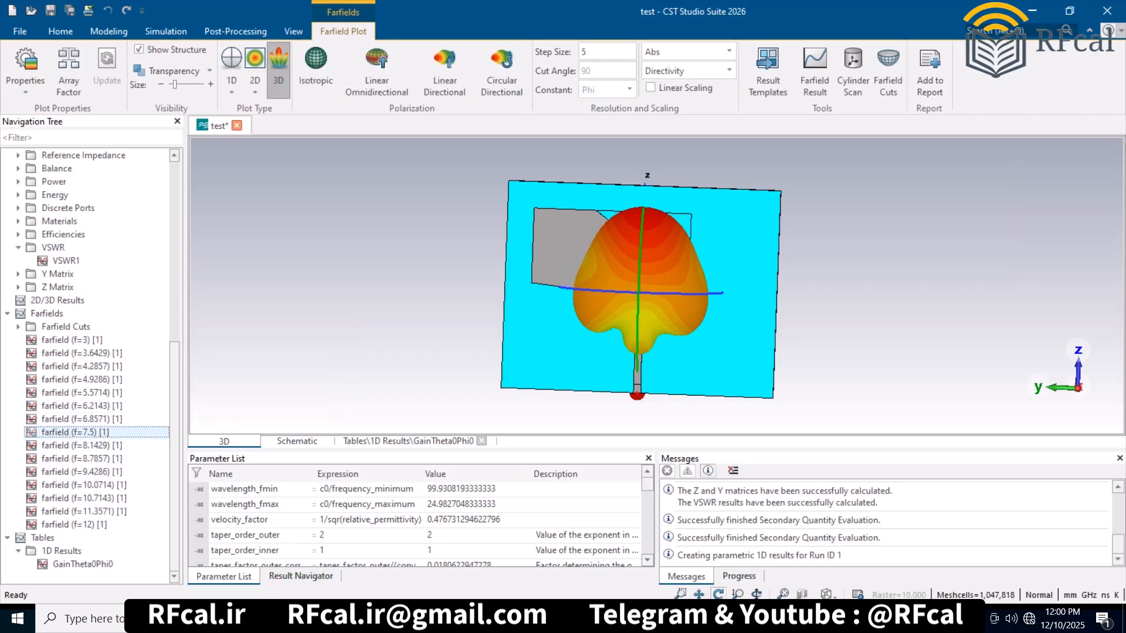
click(82, 446)
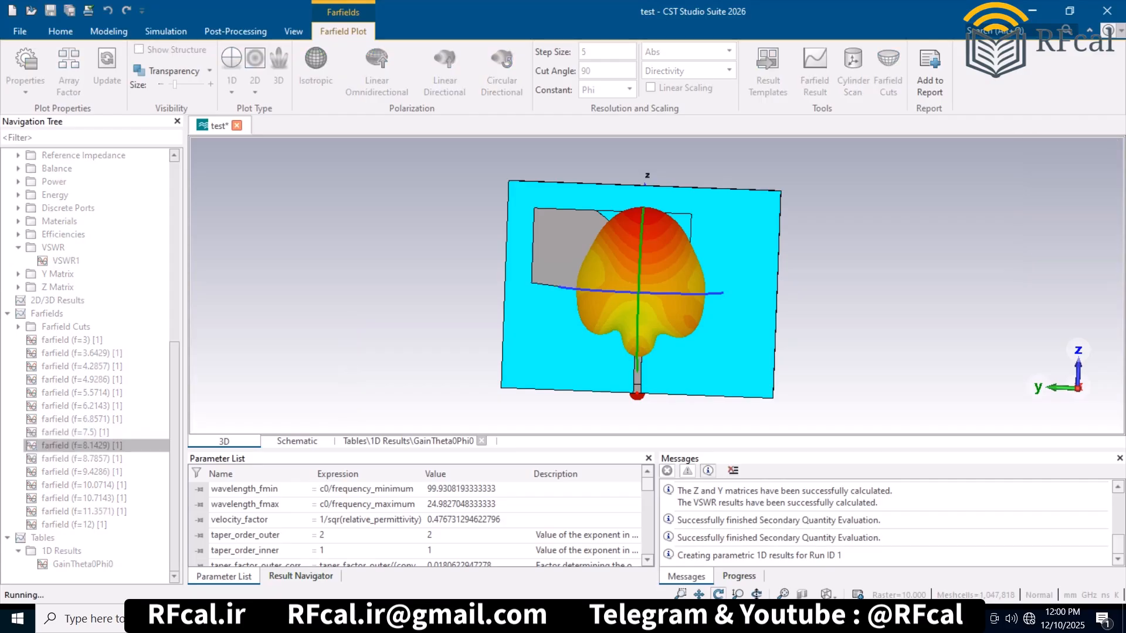
click(83, 459)
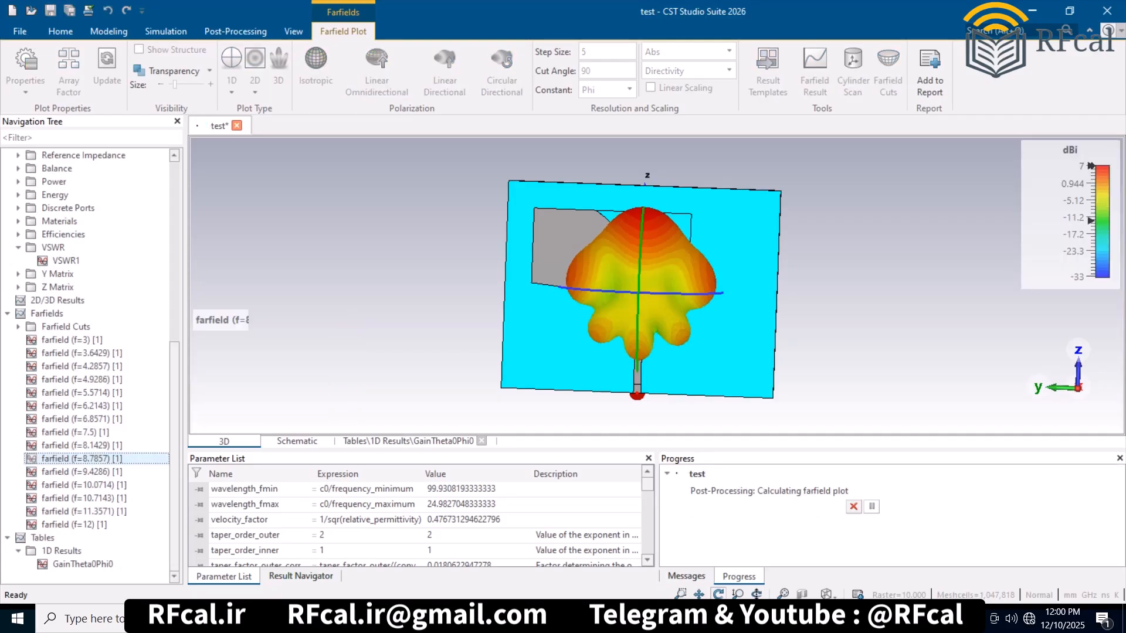
click(82, 472)
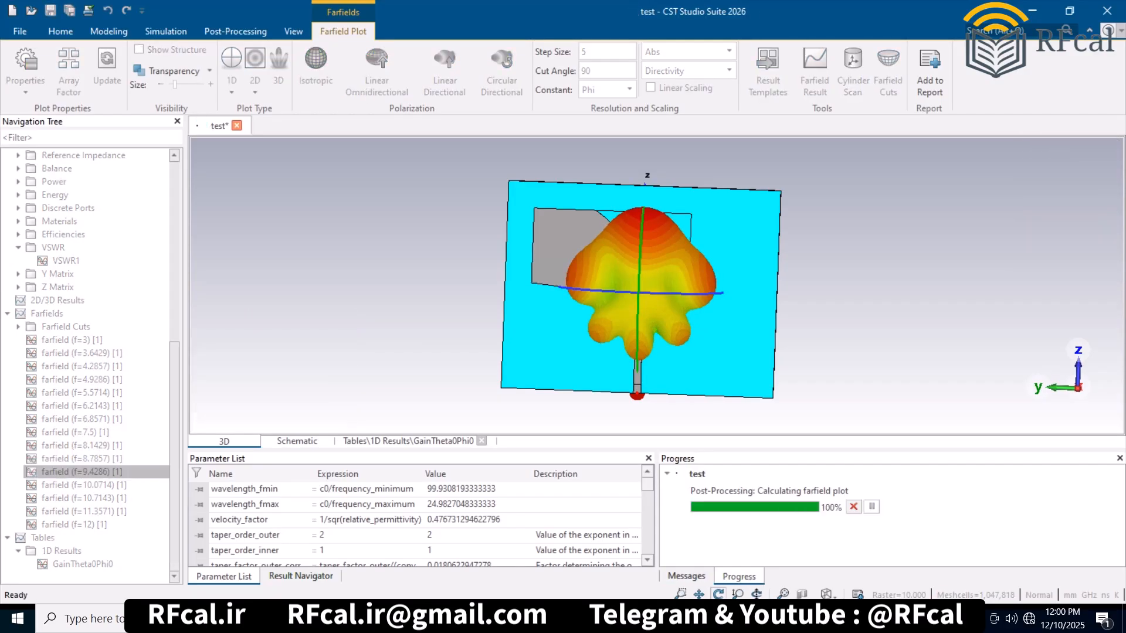
click(82, 485)
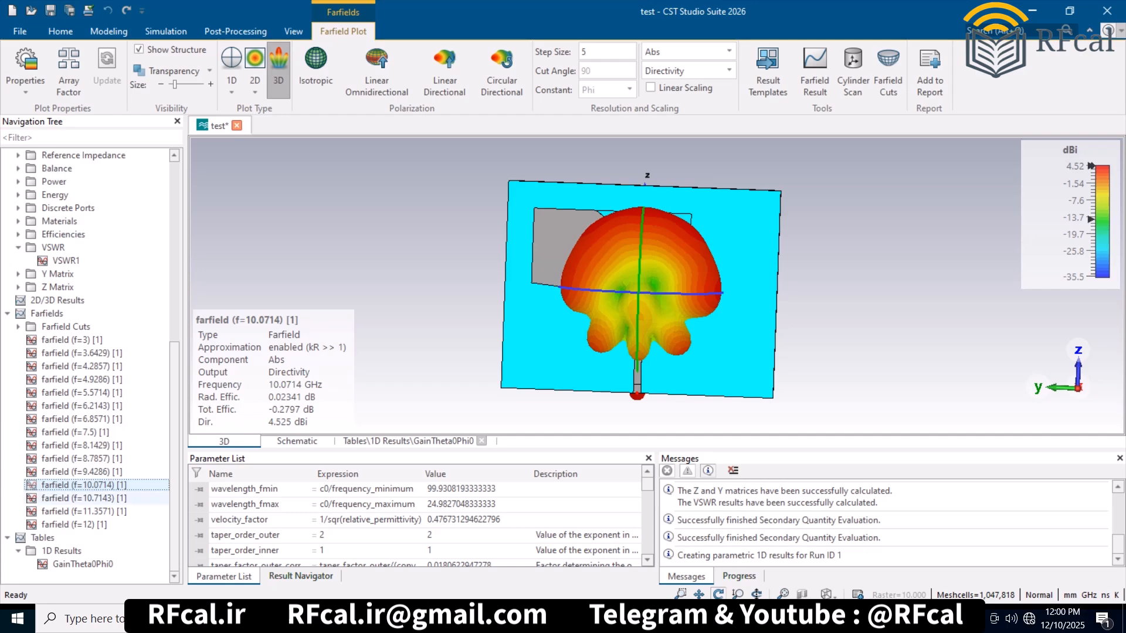
click(82, 499)
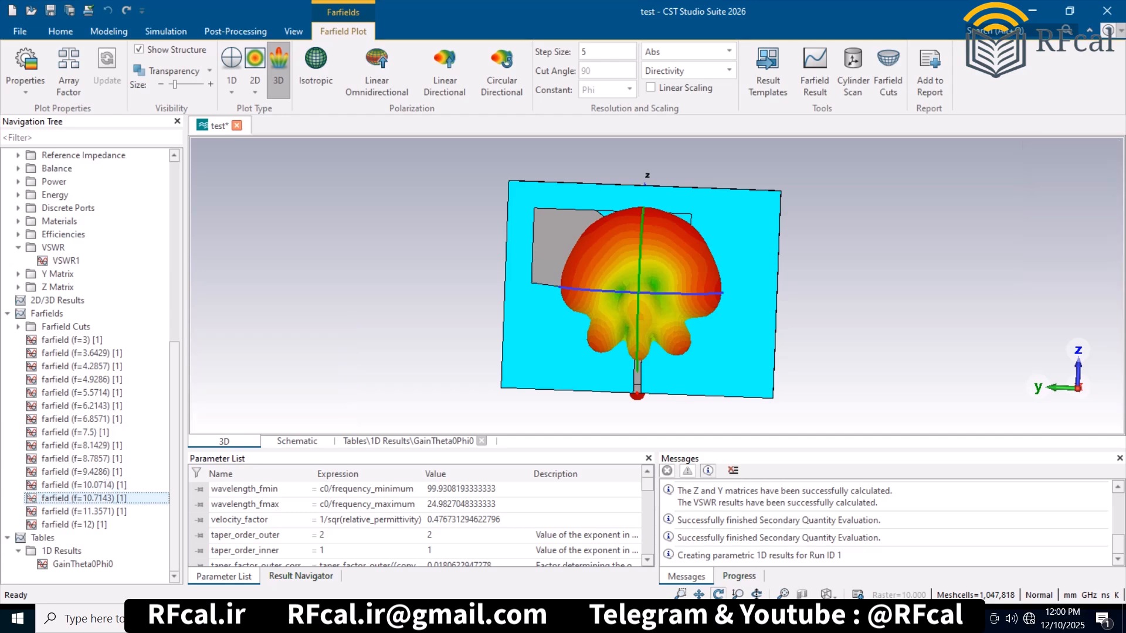
click(82, 511)
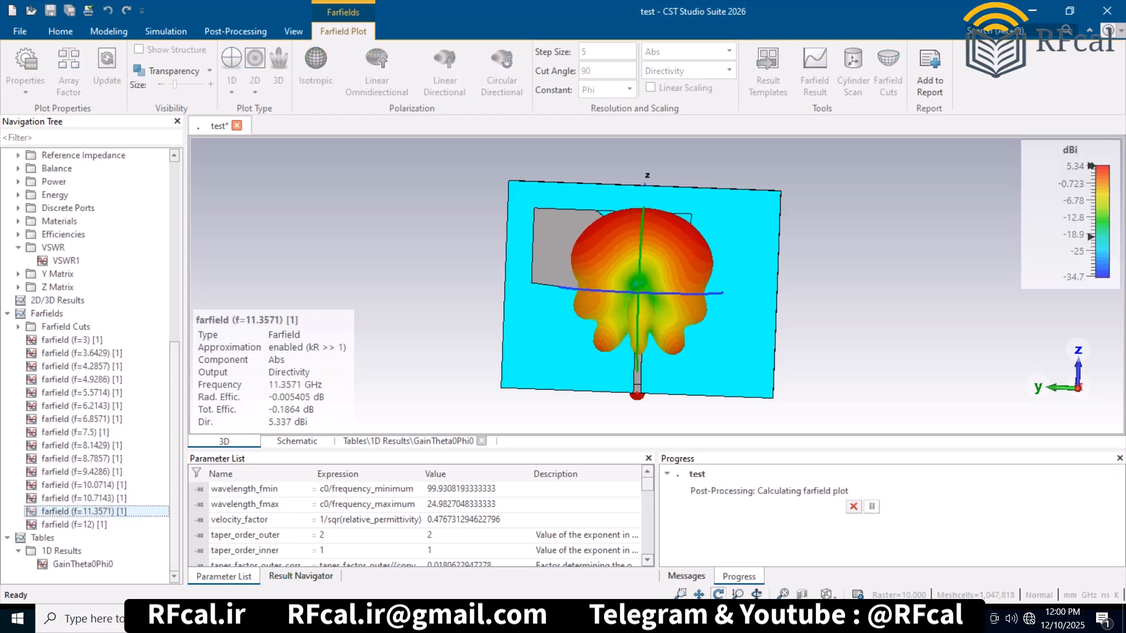
click(82, 525)
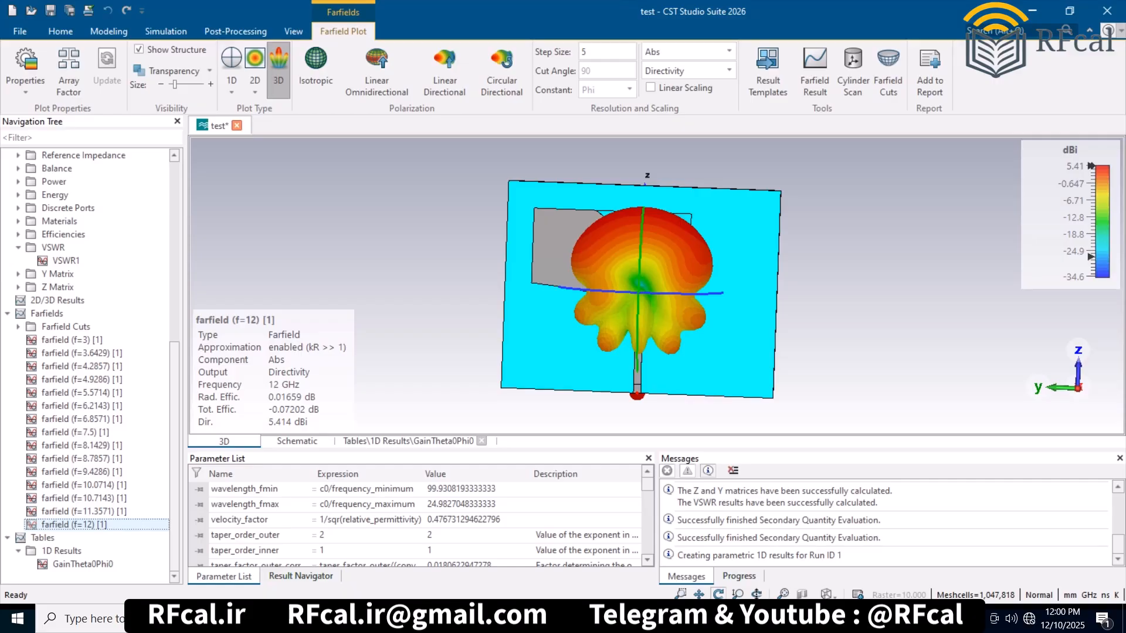
Step: Open the CST Studio Suite version information again
click(1109, 31)
click(1002, 180)
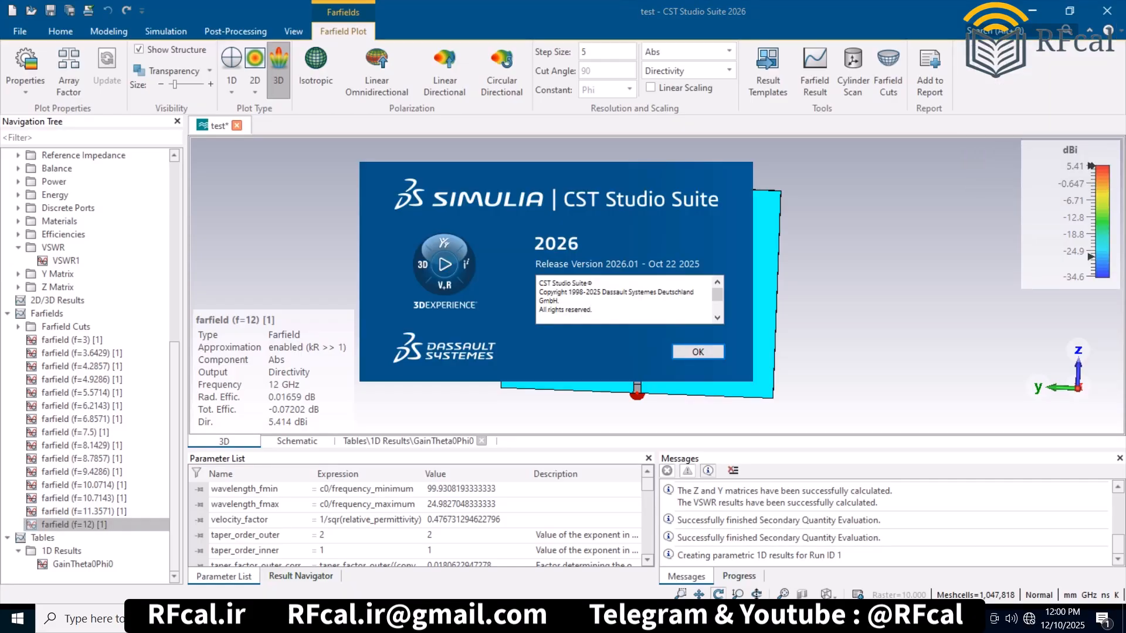